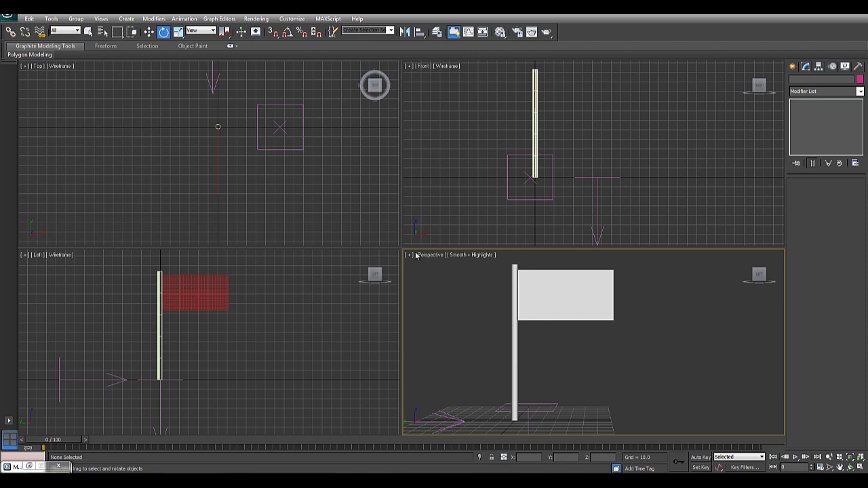
# Scrub forward through the timeline and step back frame by frame to preview the flag's cloth animation.
pyautogui.moveTo(65, 443)
pyautogui.mouseDown()
pyautogui.moveTo(156, 443)
pyautogui.moveTo(67, 448)
pyautogui.mouseUp()
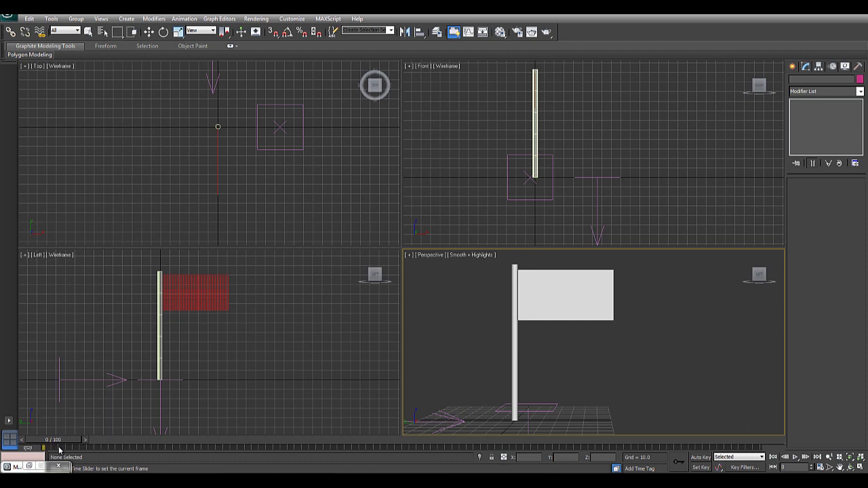
pyautogui.moveTo(59, 450); pyautogui.dragTo(257, 468)
pyautogui.press(',')
pyautogui.press(',')
pyautogui.press(',')
pyautogui.press(',')
pyautogui.press(',')
pyautogui.press(',')
pyautogui.press(',')
pyautogui.press(',')
pyautogui.press(',')
pyautogui.press(',')
pyautogui.press(',')
pyautogui.press(',')
pyautogui.press(',')
pyautogui.press(',')
pyautogui.press(',')
pyautogui.press(',')
pyautogui.press(',')
pyautogui.press(',')
pyautogui.press(',')
pyautogui.press(',')
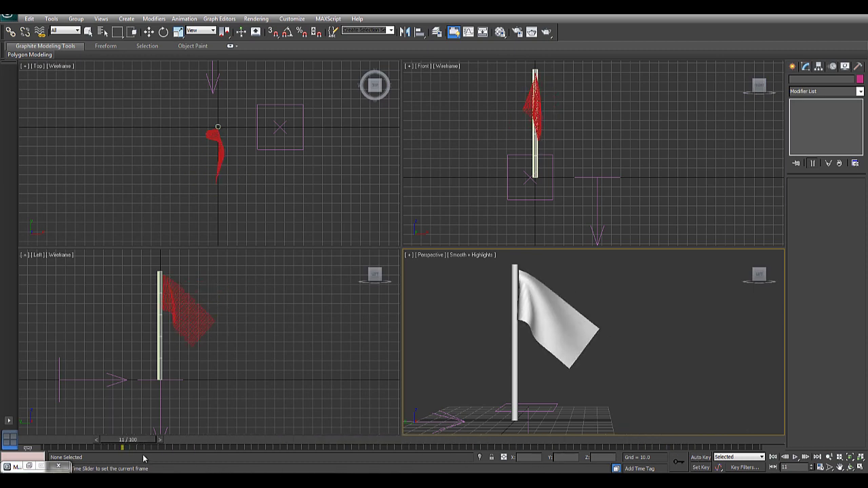
pyautogui.press('/')
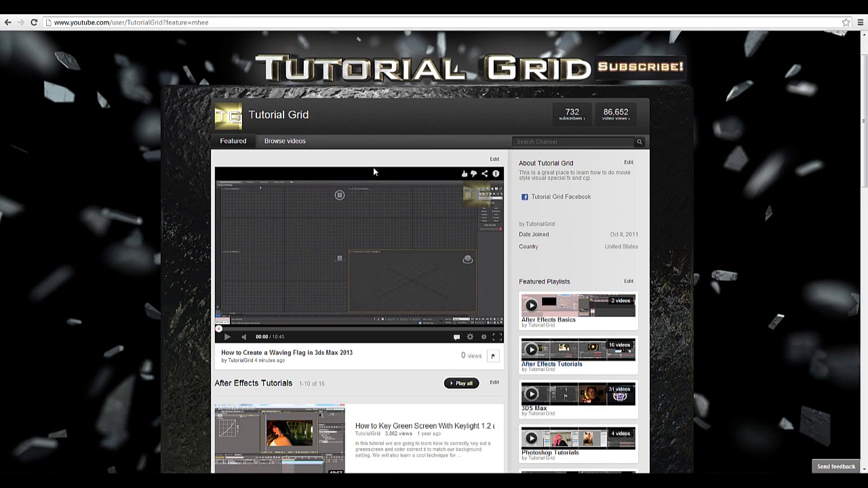
# Switch to the browser and look over the Avid Productions 479 and Tutorial Grid Facebook pages.
pyautogui.click(221, 14)
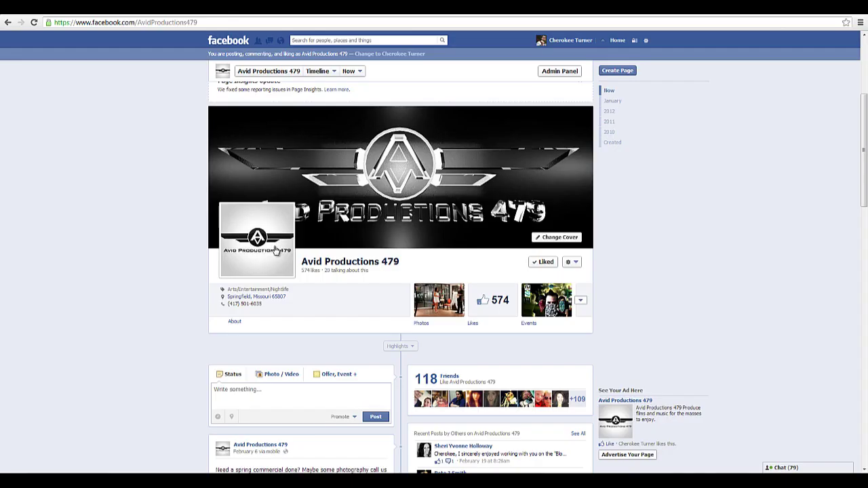
pyautogui.scroll(-4, 475, 288)
pyautogui.scroll(3, 475, 298)
pyautogui.scroll(1, 468, 302)
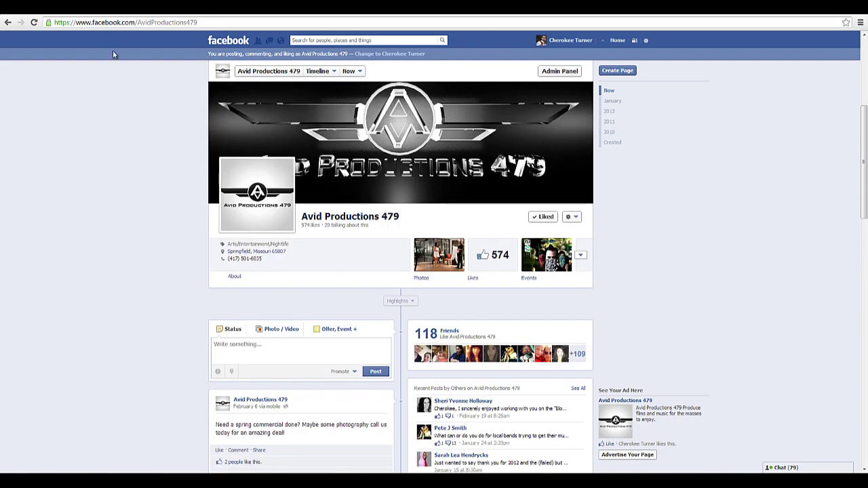
pyautogui.click(137, 15)
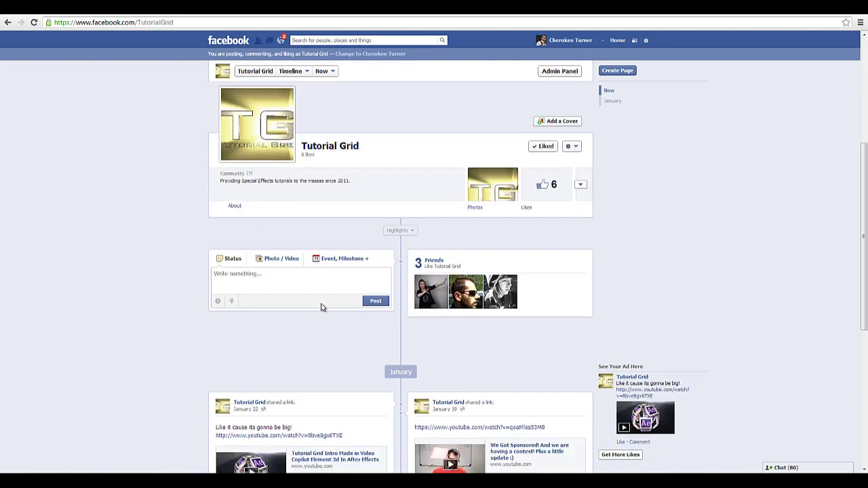
pyautogui.scroll(-10, 339, 204)
pyautogui.scroll(15, 376, 261)
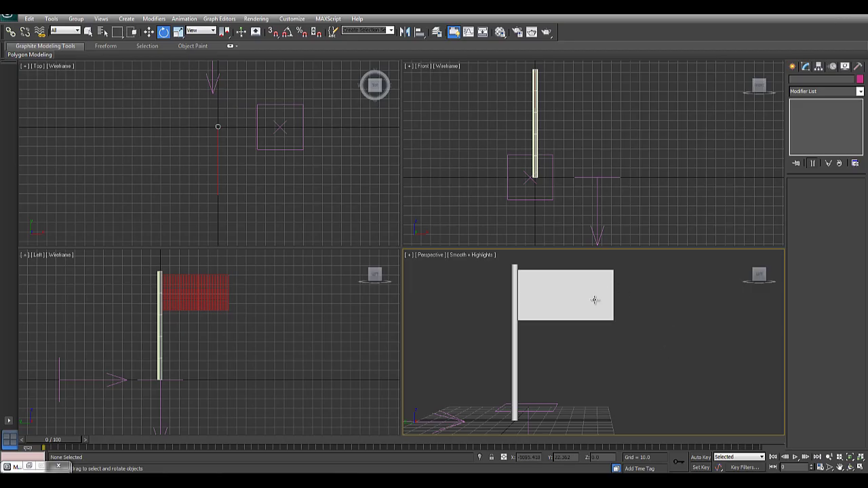
# Switch to 3ds Max, scrub the flag animation once more and return to frame 0.
pyautogui.moveTo(65, 443)
pyautogui.mouseDown()
pyautogui.moveTo(677, 441)
pyautogui.moveTo(54, 441)
pyautogui.mouseUp()
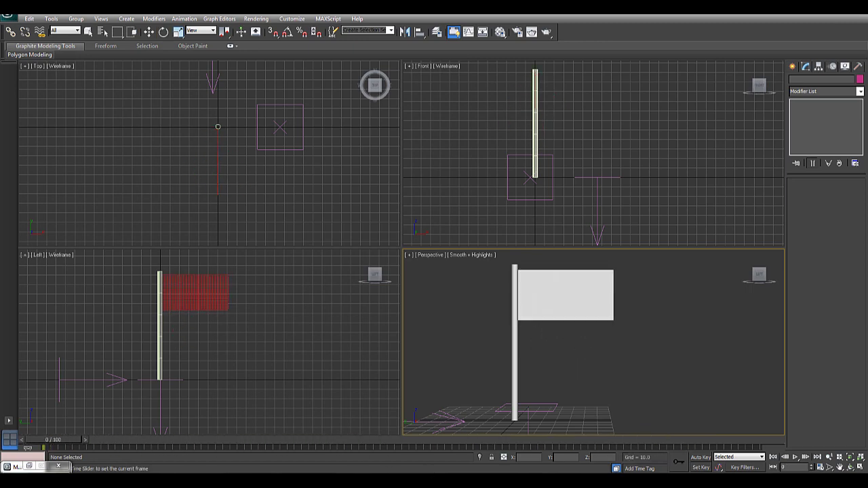
pyautogui.press('e')
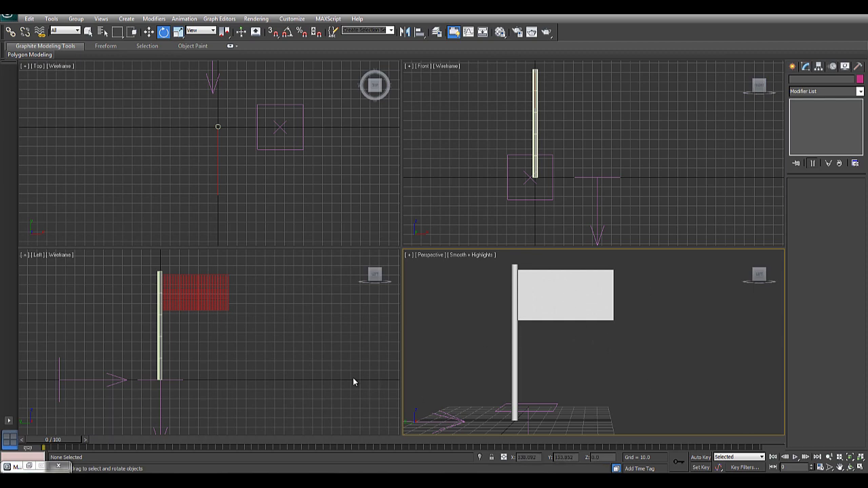
pyautogui.moveTo(54, 441); pyautogui.dragTo(22, 440)
pyautogui.press('e')
pyautogui.click(332, 19)
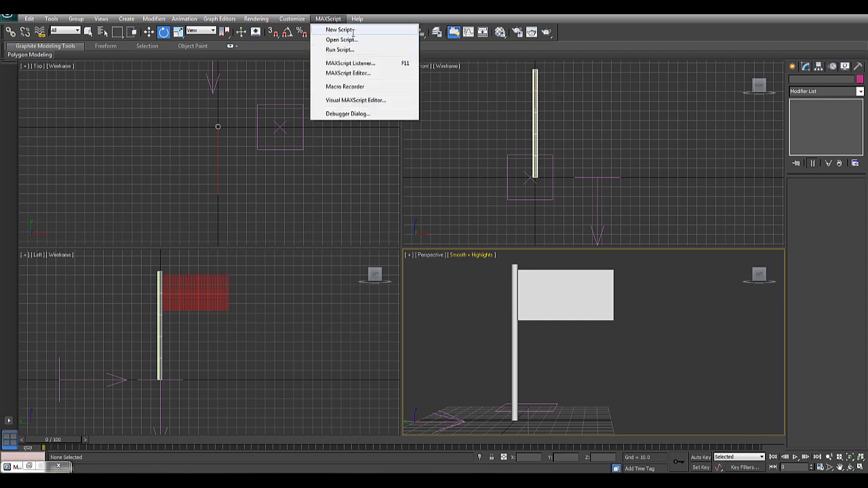
pyautogui.click(353, 30)
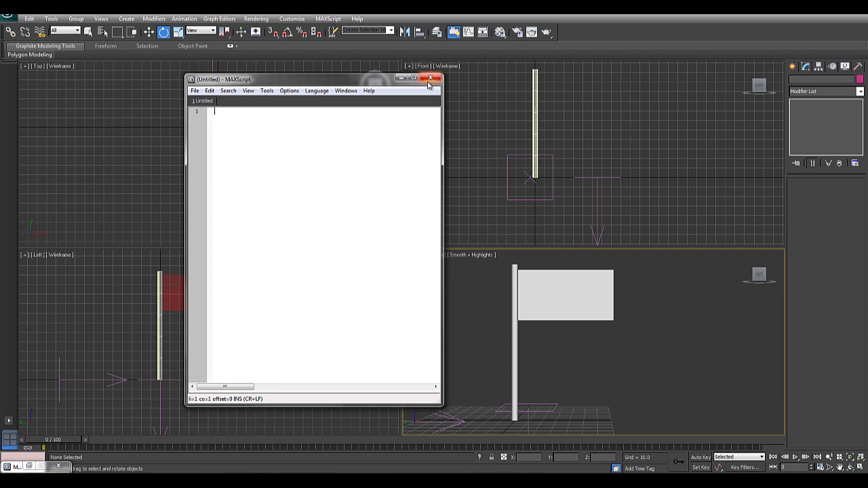
pyautogui.rightClick(219, 116)
pyautogui.click(347, 136)
pyautogui.click(437, 79)
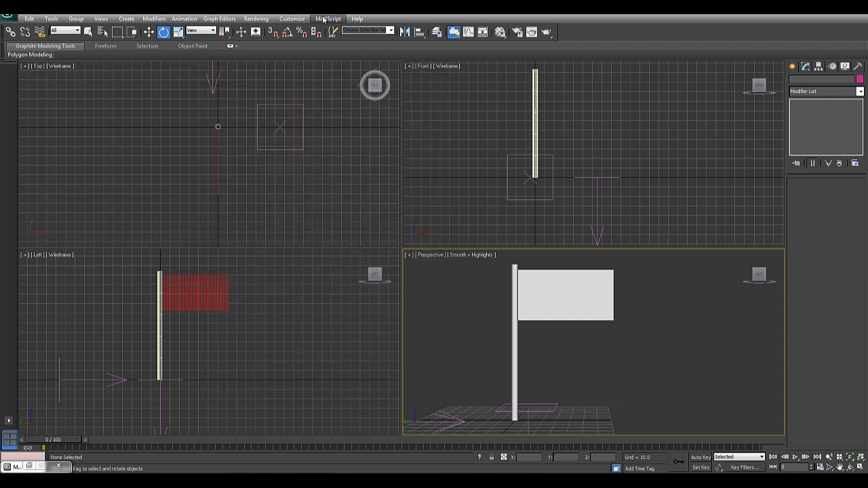
# Run the OBJ Exporter script from the 3ds flag folder and close its Obj Sequence Export window.
pyautogui.click(323, 19)
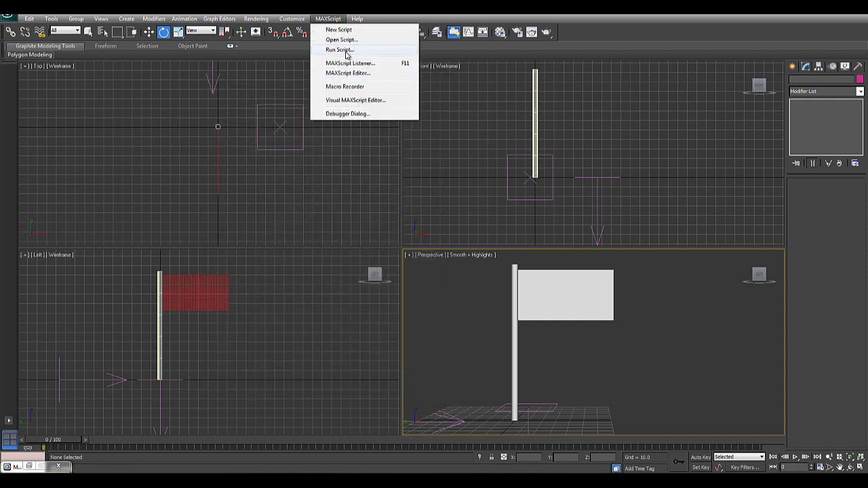
pyautogui.click(340, 50)
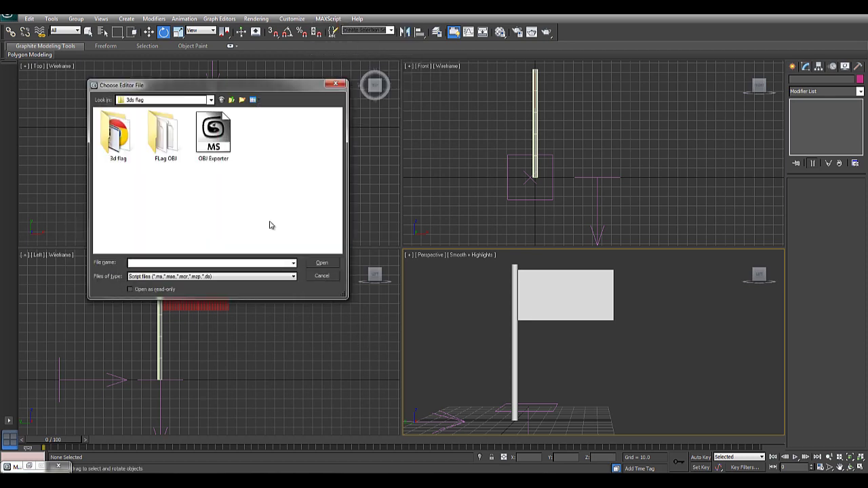
pyautogui.click(218, 145)
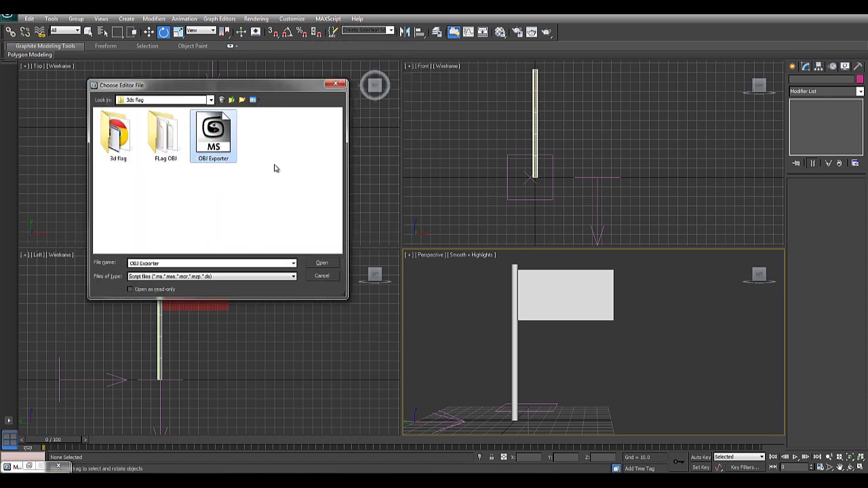
pyautogui.click(323, 264)
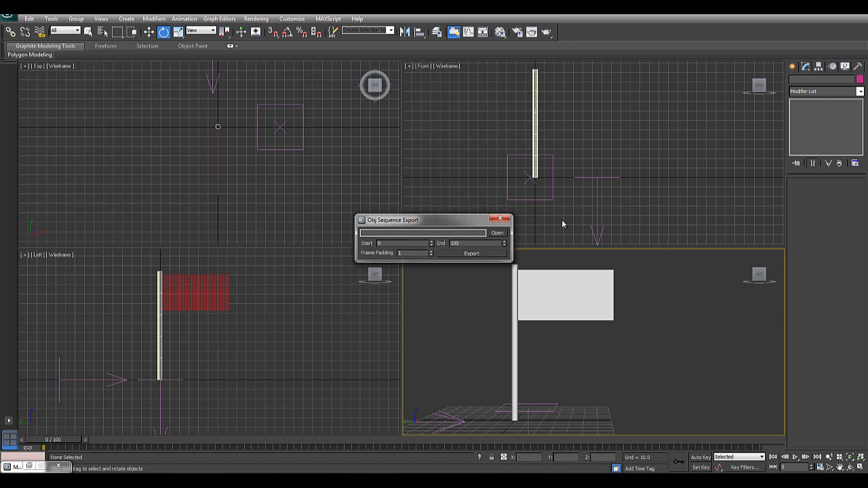
pyautogui.click(500, 217)
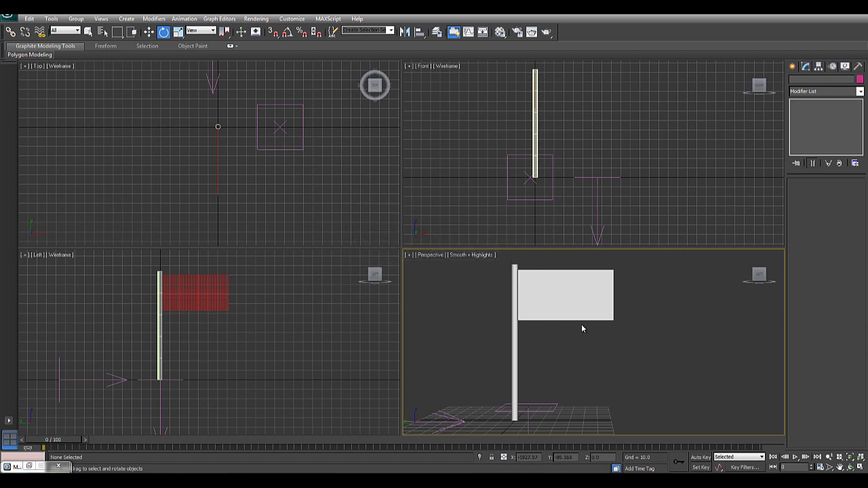
pyautogui.click(557, 295)
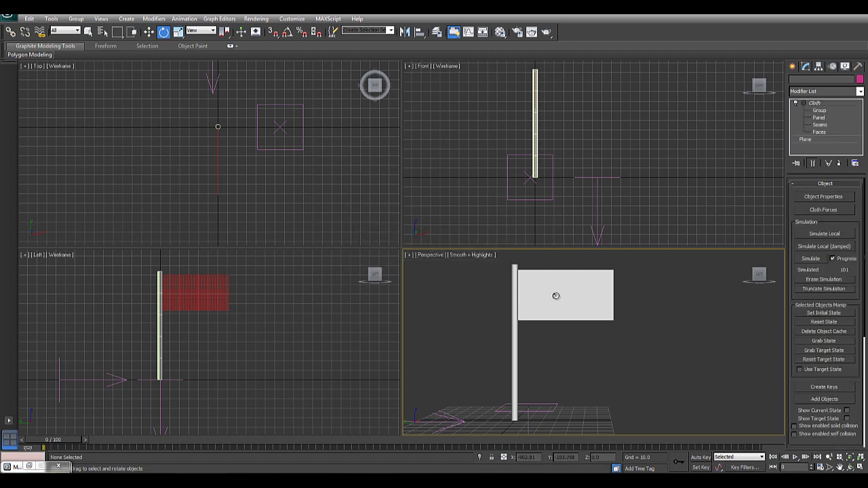
pyautogui.keyDown('ctrl'); pyautogui.click(514, 291); pyautogui.keyUp('ctrl')
pyautogui.hotkey('ctrl', 'd')
pyautogui.press('w')
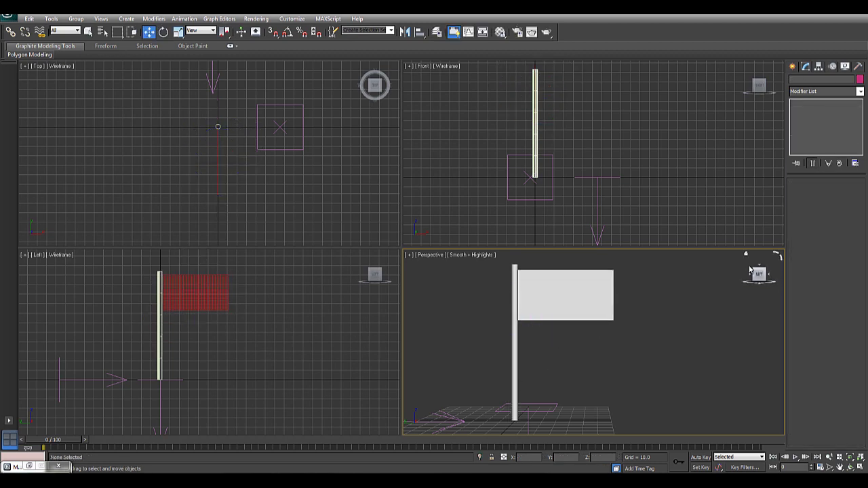
# Inspect both sides of the flag plane and assign it the 03 - Default material from the Material Editor.
pyautogui.moveTo(760, 273); pyautogui.dragTo(536, 319)
pyautogui.click(574, 292)
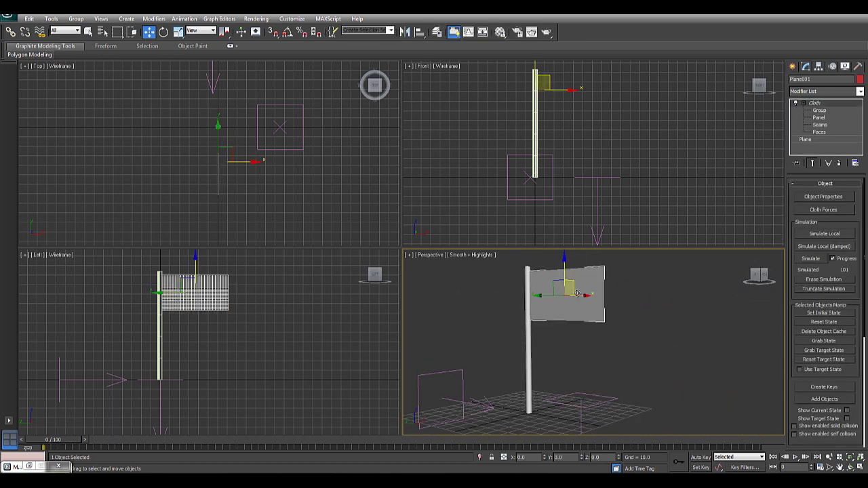
pyautogui.press('m')
pyautogui.moveTo(762, 277); pyautogui.dragTo(681, 270)
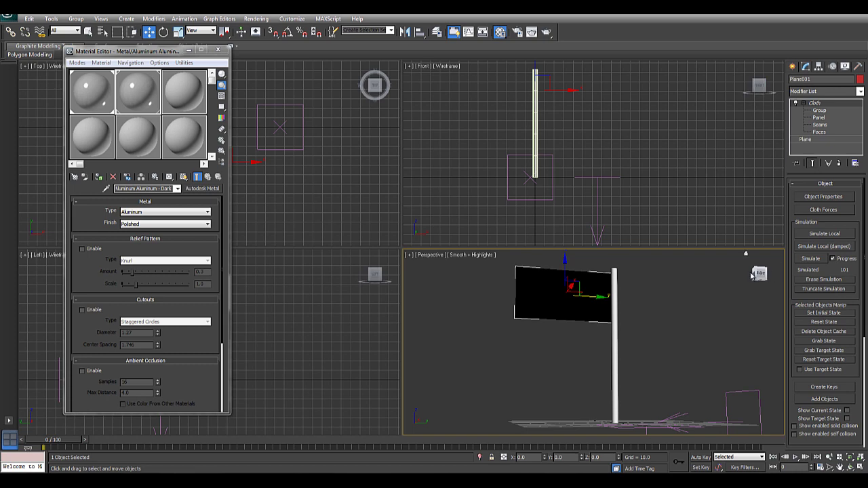
pyautogui.moveTo(758, 274); pyautogui.dragTo(450, 301)
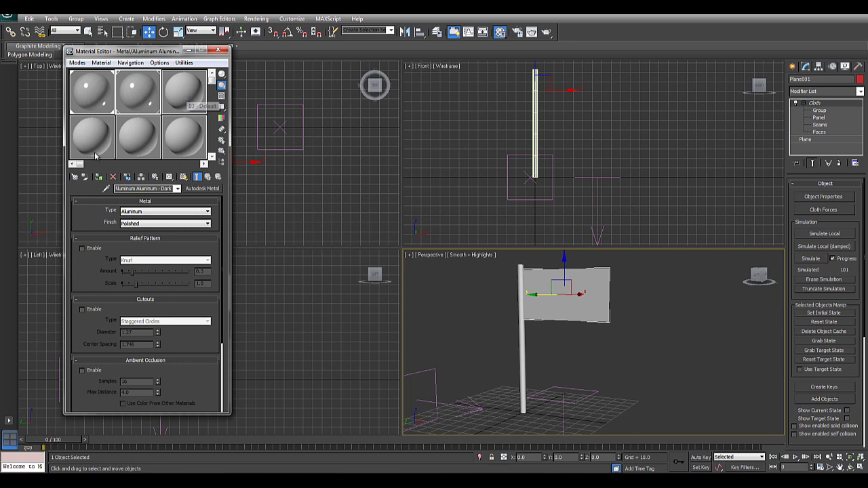
pyautogui.moveTo(187, 99); pyautogui.dragTo(582, 300)
# Make the flag's 03 - Default material 2-Sided and check the flag in the Perspective view.
pyautogui.click(168, 100)
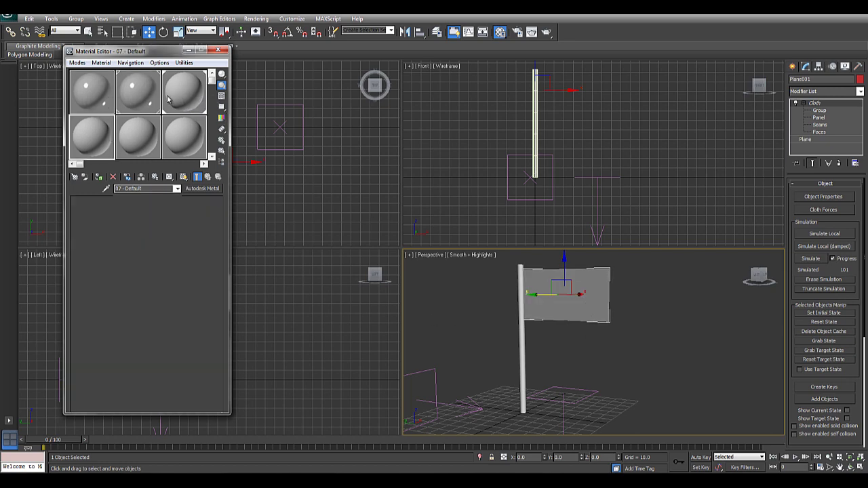
pyautogui.click(177, 95)
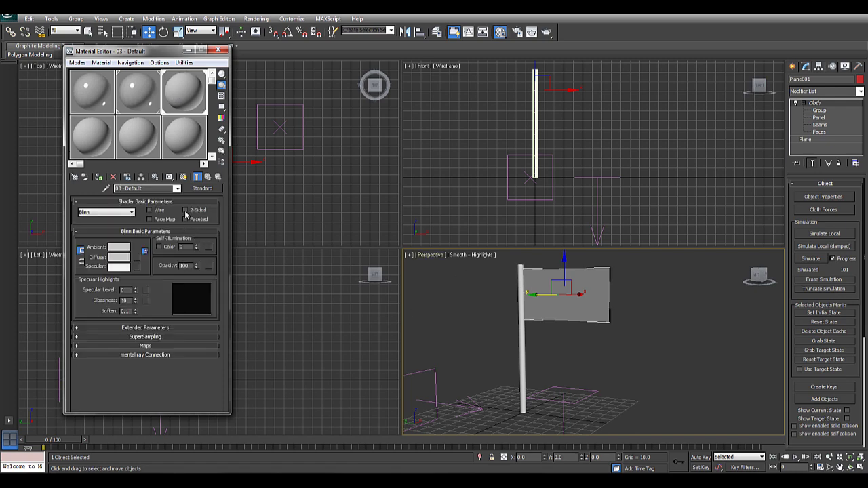
pyautogui.moveTo(759, 278); pyautogui.dragTo(764, 285)
pyautogui.click(764, 285)
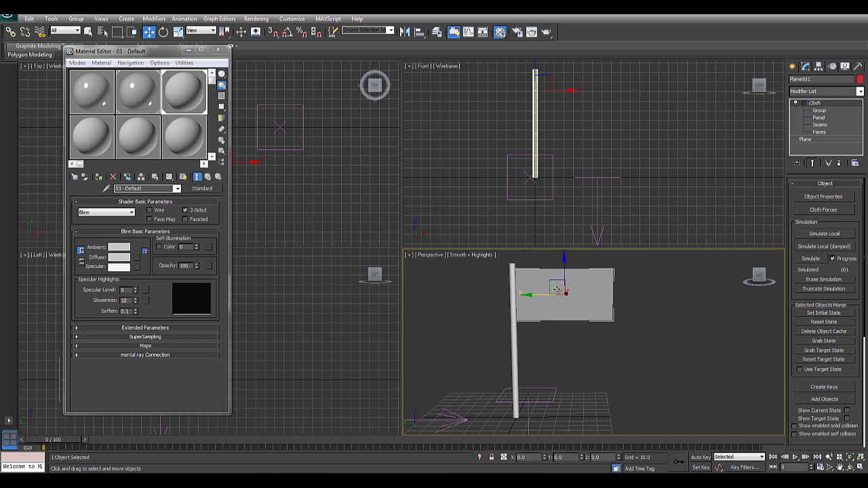
# Assign the 07 - Default material to the flagpole, close the Material Editor and clear the selection.
pyautogui.click(102, 148)
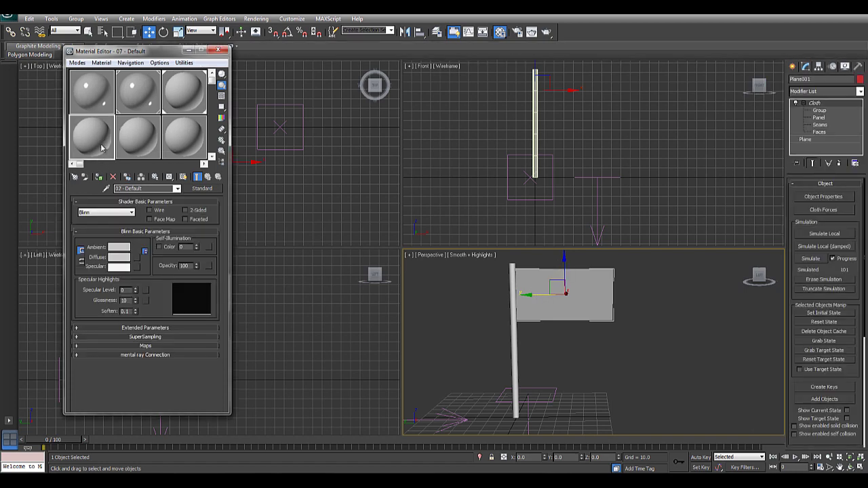
pyautogui.click(178, 98)
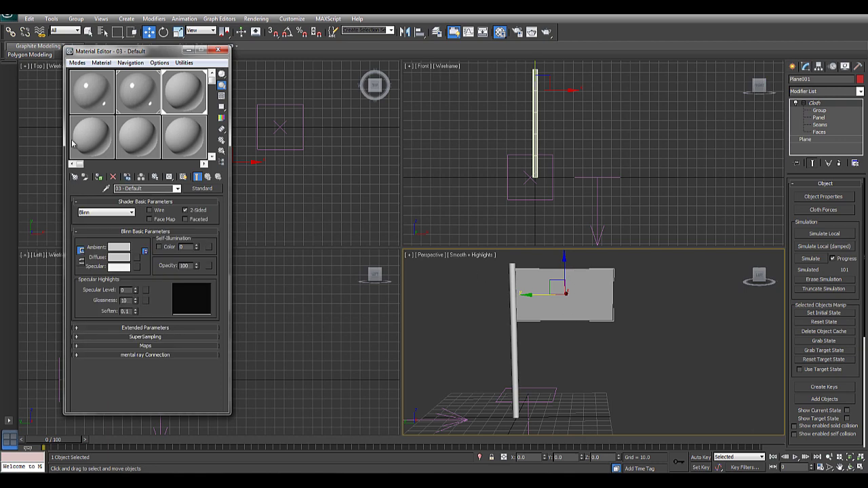
pyautogui.click(102, 145)
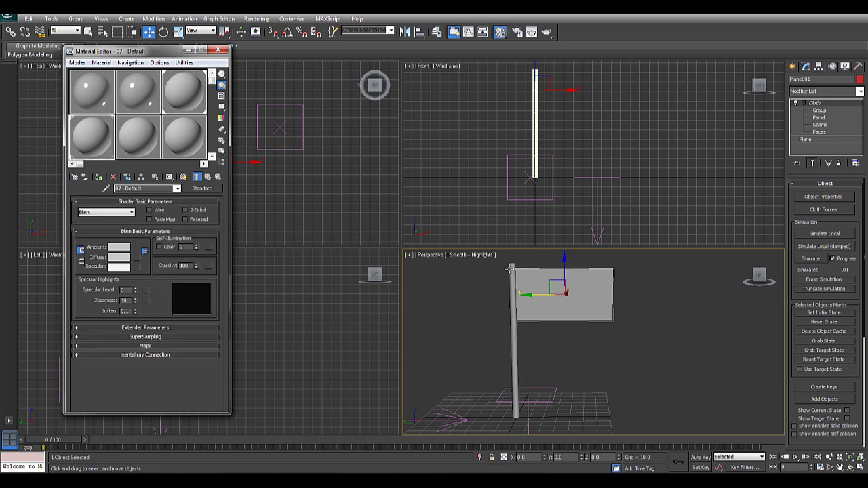
pyautogui.click(218, 52)
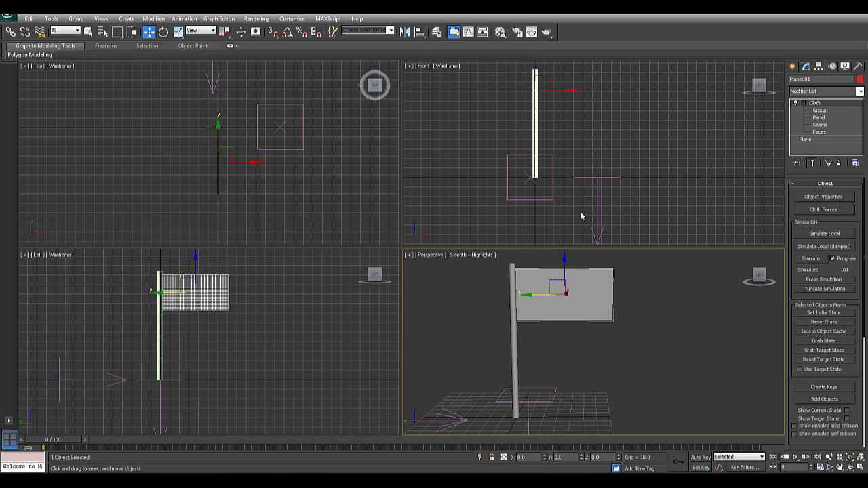
pyautogui.click(631, 305)
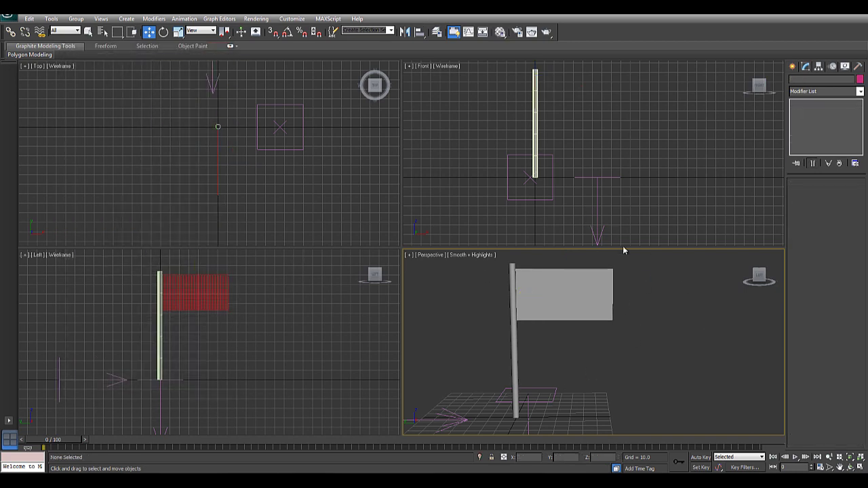
# Select the flag and the pole together and return the animation to frame 0.
pyautogui.moveTo(653, 264); pyautogui.dragTo(492, 350)
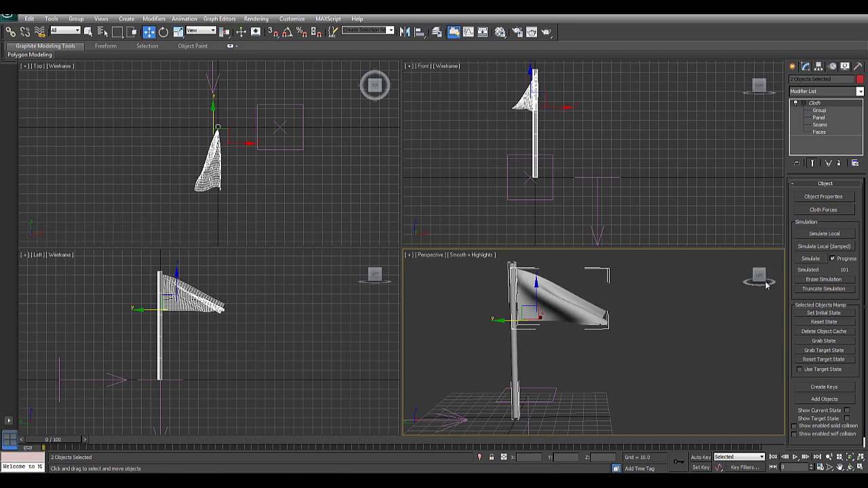
pyautogui.moveTo(57, 439)
pyautogui.mouseDown()
pyautogui.moveTo(550, 443)
pyautogui.moveTo(54, 443)
pyautogui.mouseUp()
pyautogui.press('w')
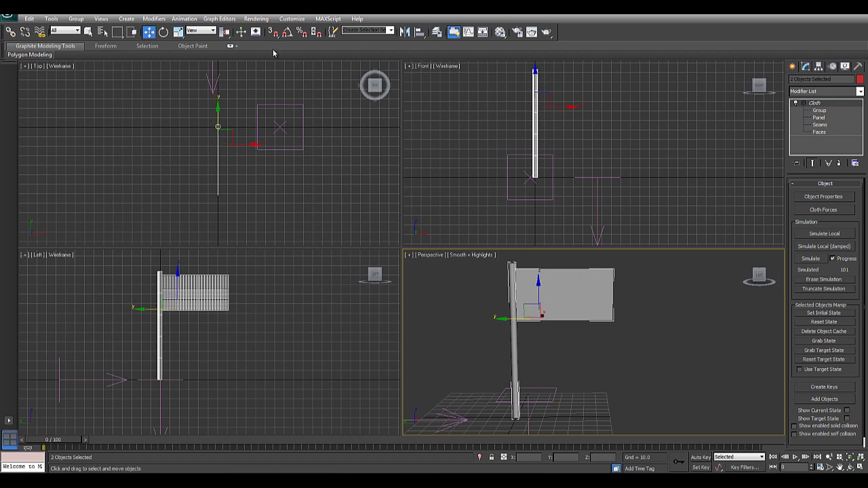
# Run the OBJ Exporter script from the 3ds flag folder on the selected flag and pole.
pyautogui.click(324, 19)
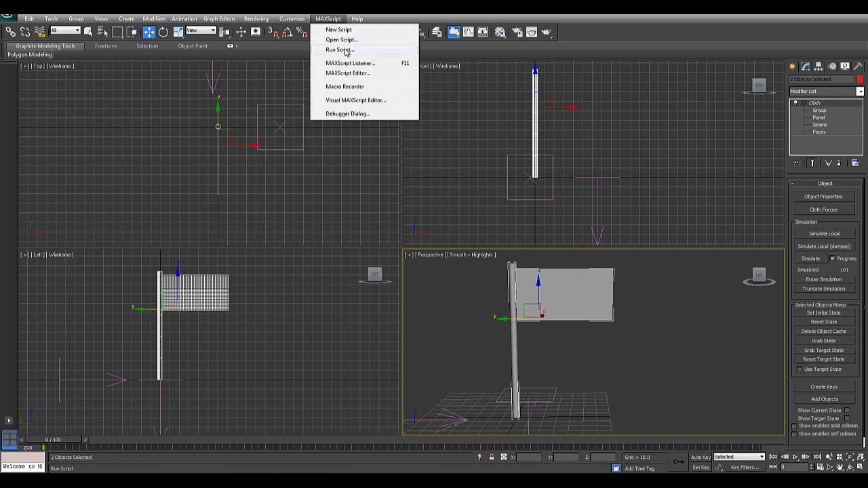
pyautogui.click(346, 52)
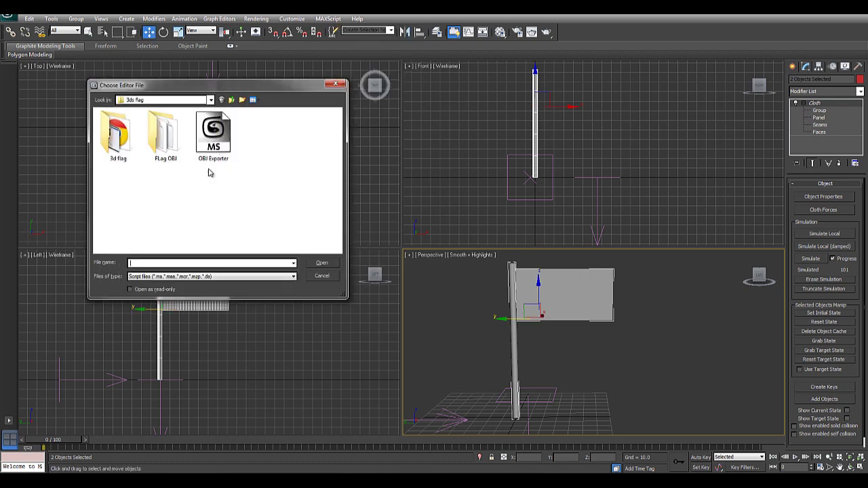
pyautogui.click(214, 135)
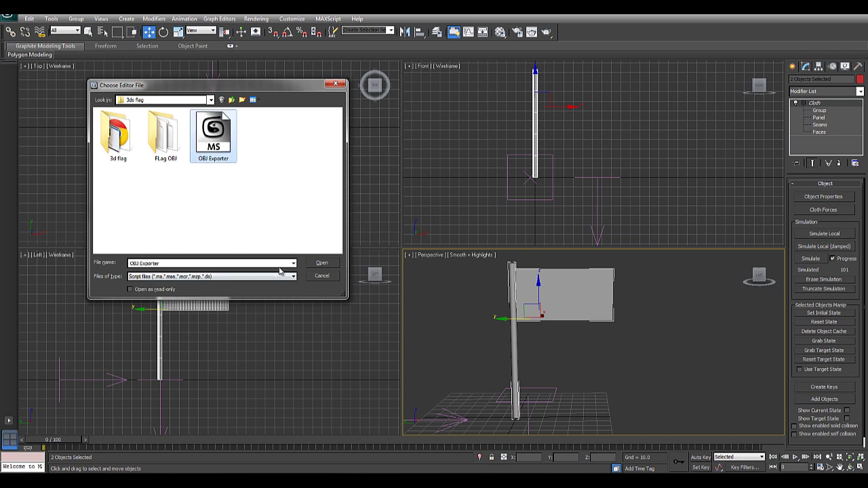
pyautogui.click(322, 264)
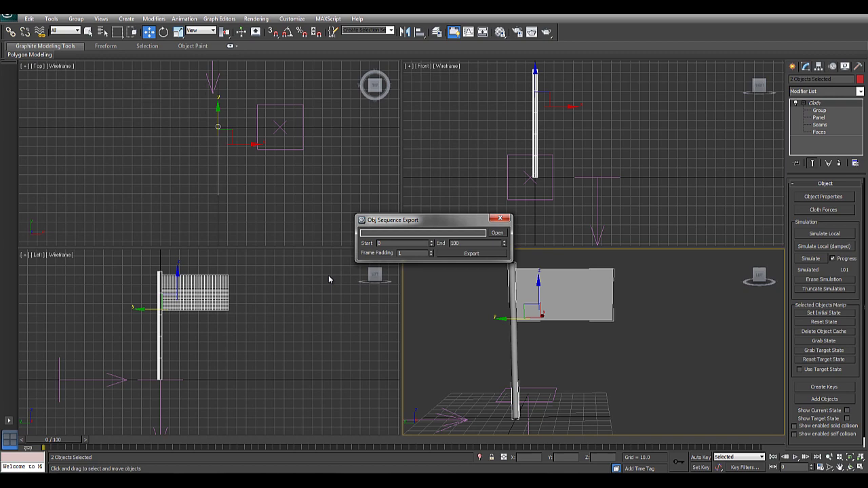
# Set the sequence path to the FLag OBJ folder with the name Flag obj and export frames 0 to 100.
pyautogui.click(497, 234)
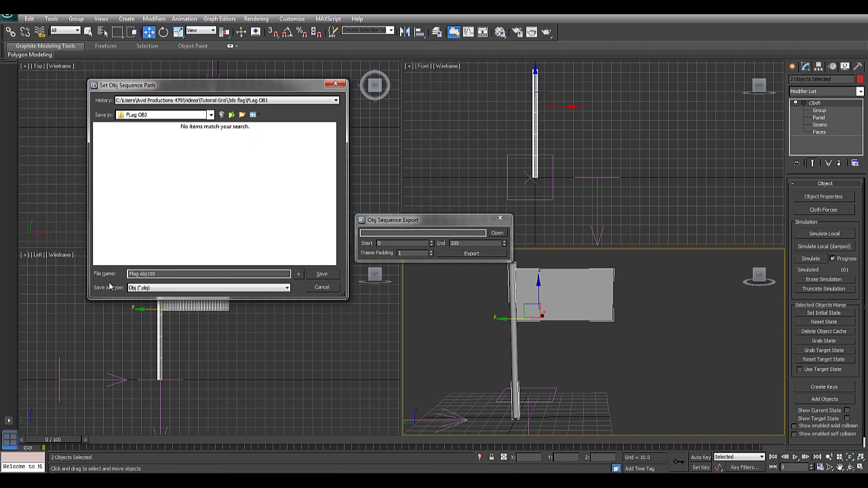
pyautogui.moveTo(157, 274); pyautogui.dragTo(139, 234)
pyautogui.write('Fl')
pyautogui.click(321, 276)
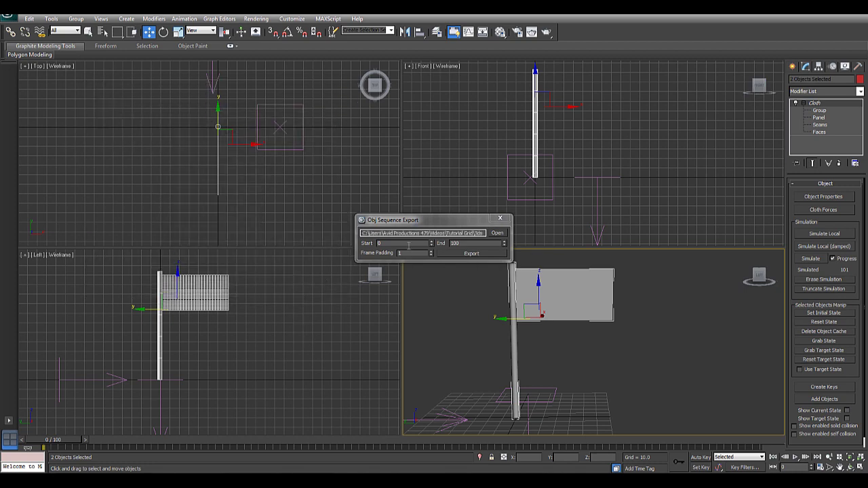
pyautogui.moveTo(439, 223); pyautogui.dragTo(396, 209)
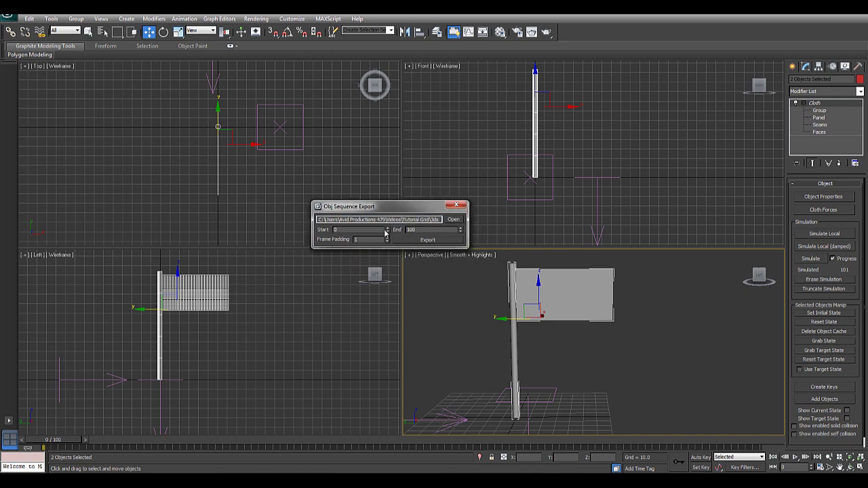
pyautogui.click(426, 240)
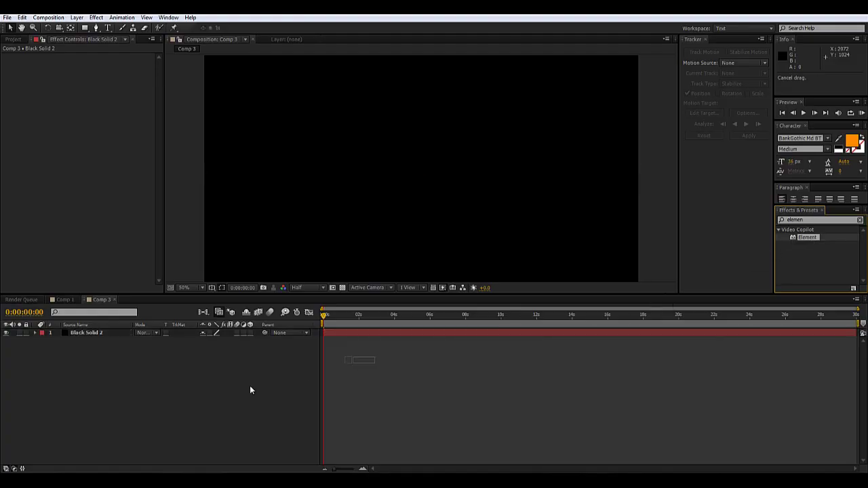
# Switch to After Effects, apply the Element effect to Black Solid 2 in Comp 3 and open its Scene Setup.
pyautogui.click(99, 332)
pyautogui.hotkey('ctrl', 'alt', 'shift', 'e')
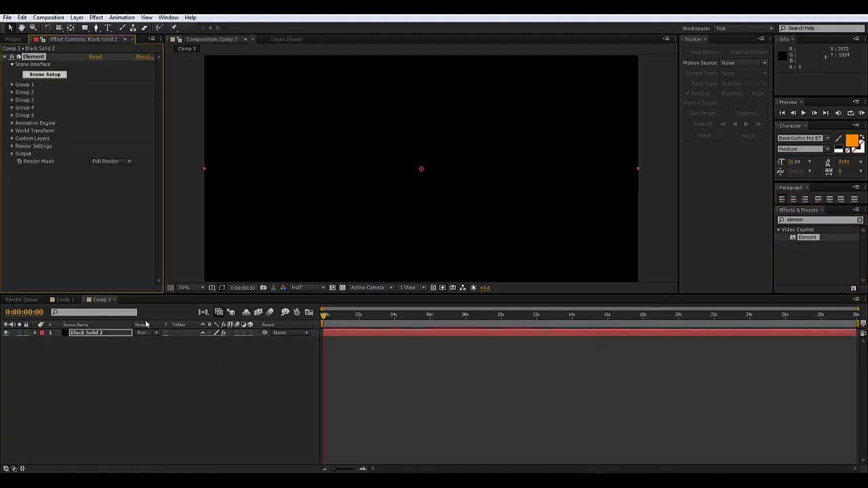
pyautogui.click(42, 75)
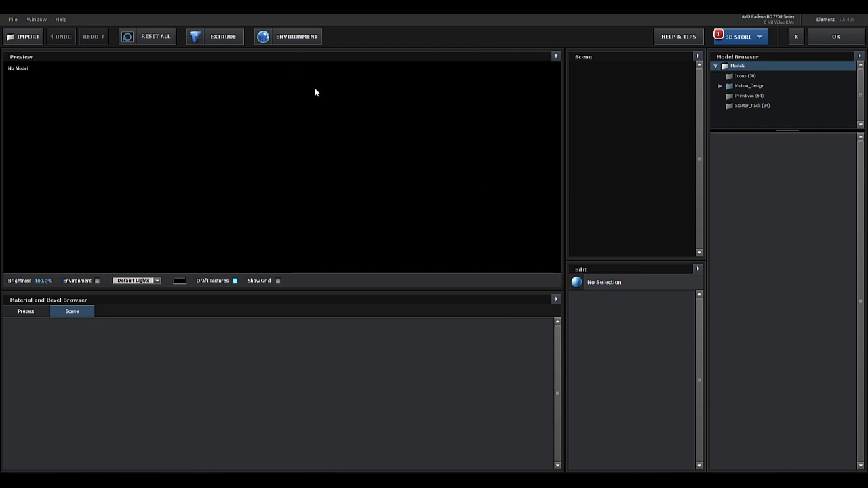
# Import the flag animation as a 3D sequence starting from Flag obj0.obj in the FLag OBJ folder.
pyautogui.click(13, 19)
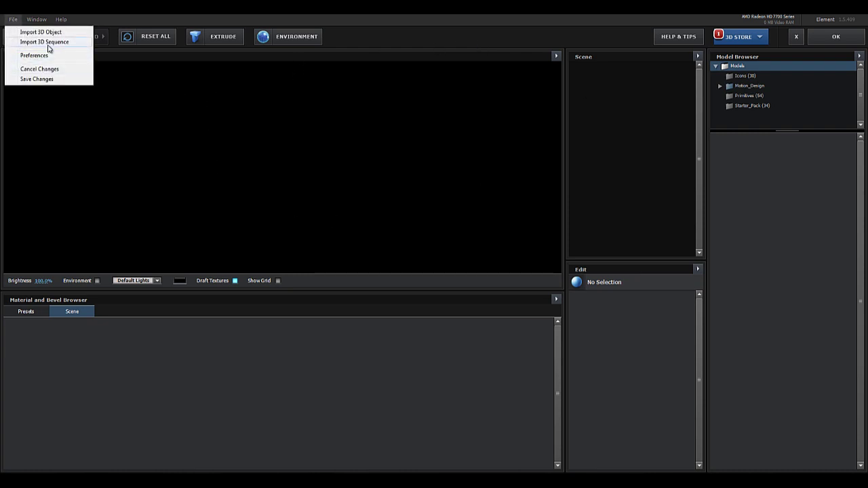
pyautogui.click(48, 43)
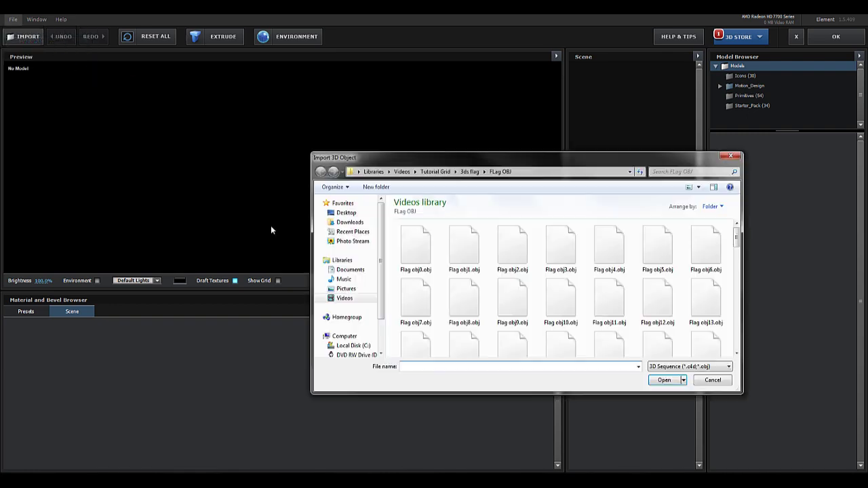
pyautogui.moveTo(468, 160); pyautogui.dragTo(362, 161)
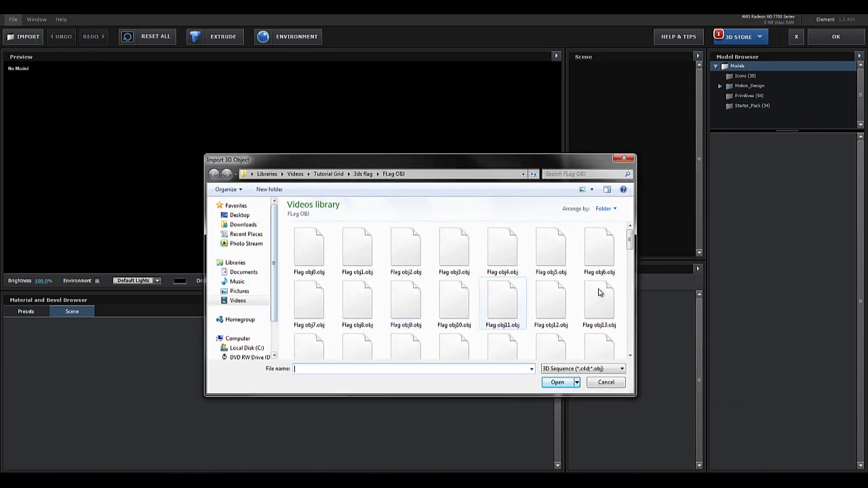
pyautogui.moveTo(630, 233)
pyautogui.mouseDown()
pyautogui.moveTo(628, 329)
pyautogui.moveTo(625, 225)
pyautogui.mouseUp()
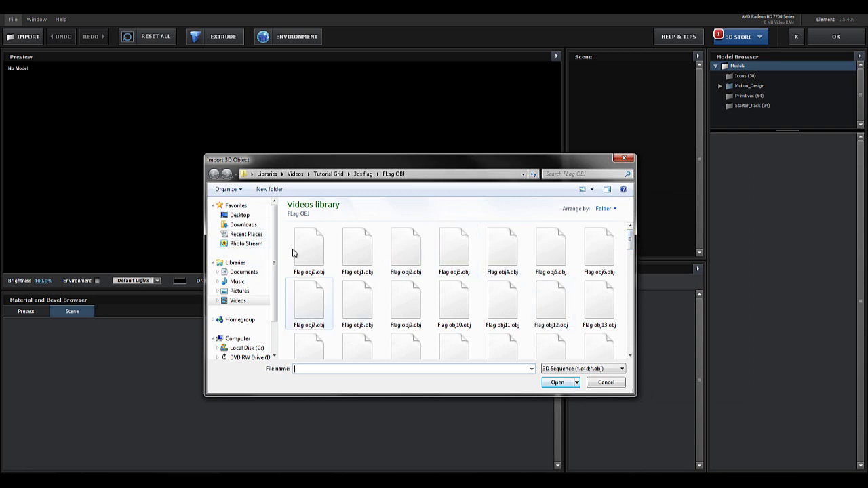
pyautogui.click(316, 261)
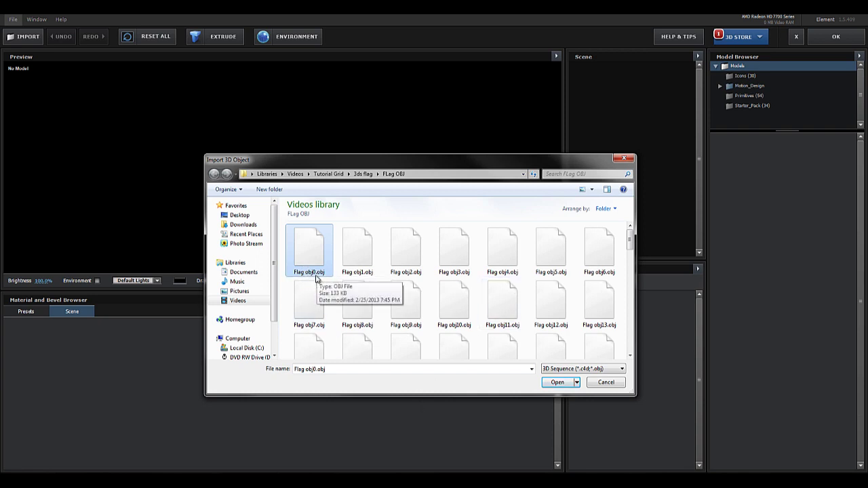
pyautogui.click(559, 383)
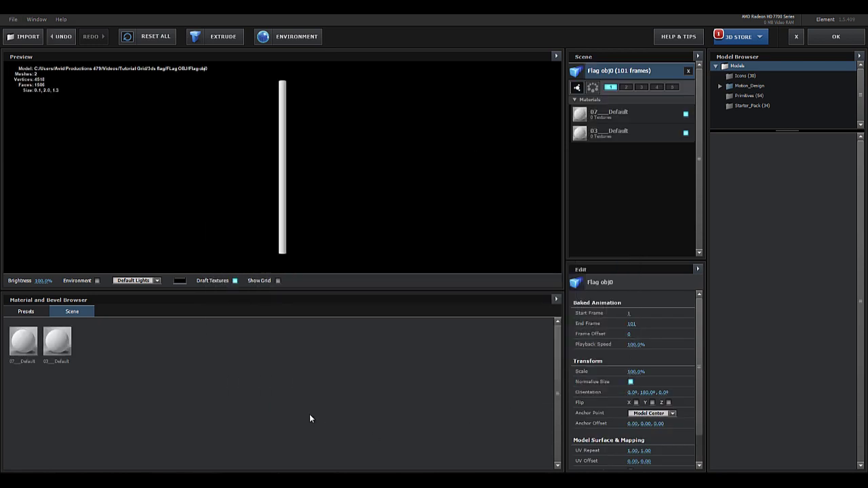
# Apply the Chrome preset to both the pole and flag materials, and toggle the second material's visibility to identify its part.
pyautogui.moveTo(296, 163)
pyautogui.mouseDown()
pyautogui.moveTo(308, 172)
pyautogui.moveTo(397, 177)
pyautogui.moveTo(188, 184)
pyautogui.moveTo(382, 168)
pyautogui.moveTo(335, 173)
pyautogui.moveTo(392, 157)
pyautogui.moveTo(345, 184)
pyautogui.moveTo(371, 182)
pyautogui.moveTo(329, 178)
pyautogui.moveTo(354, 182)
pyautogui.moveTo(340, 191)
pyautogui.mouseUp()
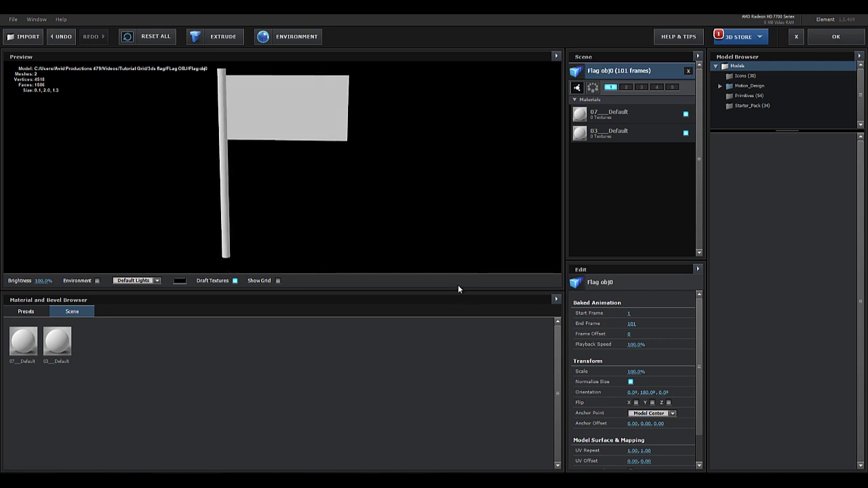
pyautogui.click(25, 311)
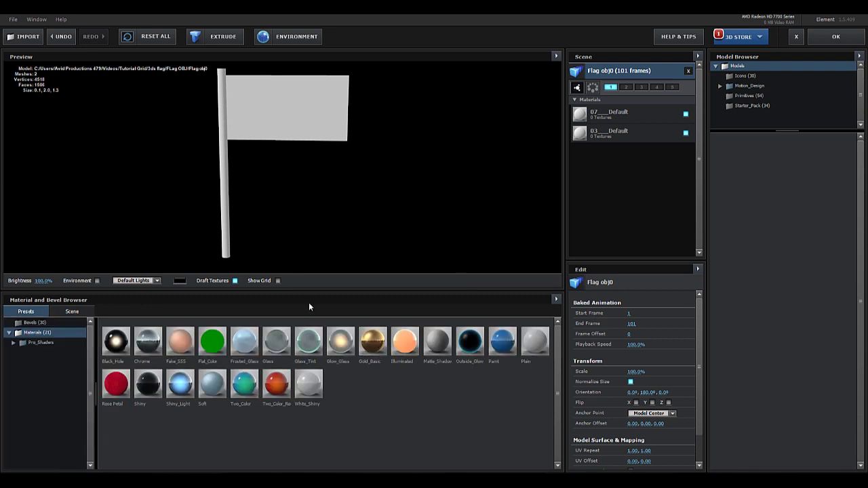
pyautogui.click(148, 352)
pyautogui.moveTo(239, 169)
pyautogui.mouseDown()
pyautogui.moveTo(268, 188)
pyautogui.moveTo(346, 132)
pyautogui.moveTo(348, 165)
pyautogui.moveTo(275, 169)
pyautogui.moveTo(283, 140)
pyautogui.moveTo(312, 178)
pyautogui.moveTo(278, 163)
pyautogui.moveTo(290, 142)
pyautogui.moveTo(301, 150)
pyautogui.moveTo(295, 156)
pyautogui.mouseUp()
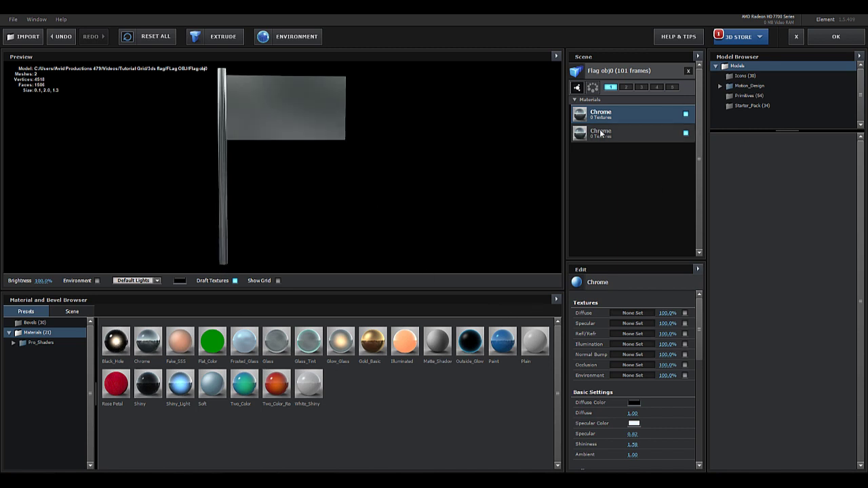
pyautogui.click(638, 133)
pyautogui.click(686, 133)
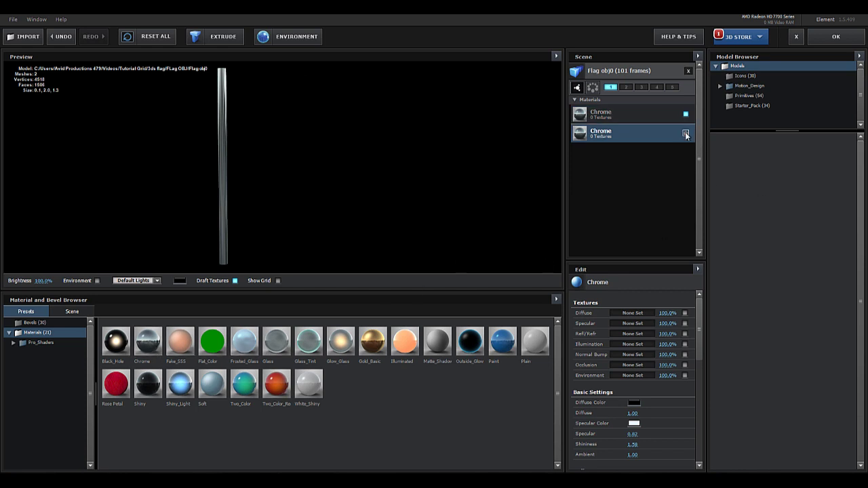
pyautogui.click(686, 133)
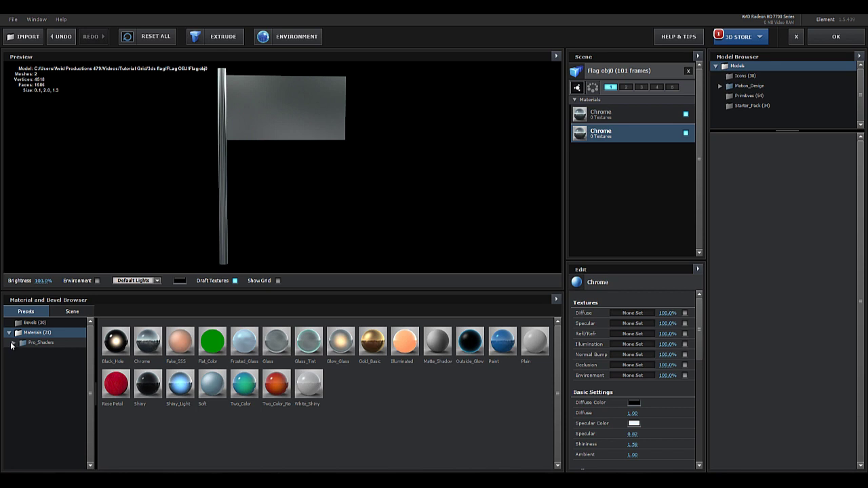
# Apply the metal_grunge_painted_06 preset from the Pro_Shaders Metal set to both the flag and the pole materials.
pyautogui.click(11, 346)
pyautogui.click(60, 384)
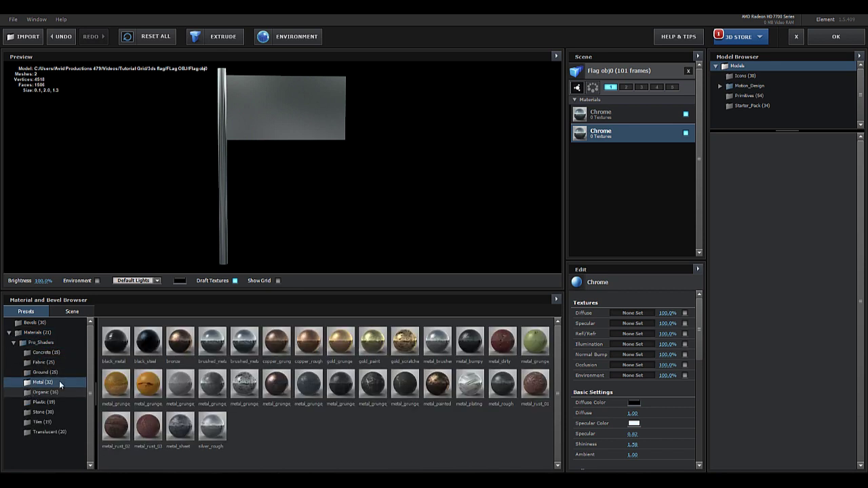
pyautogui.moveTo(248, 391); pyautogui.dragTo(623, 134)
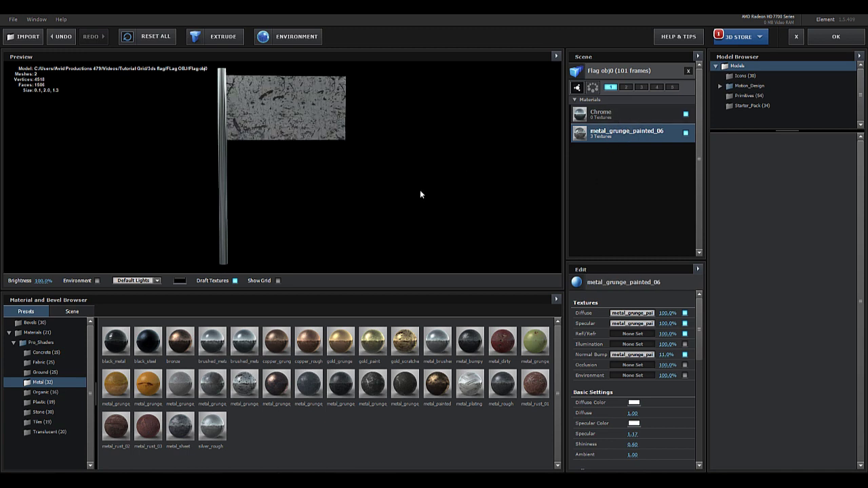
pyautogui.moveTo(246, 385); pyautogui.dragTo(600, 114)
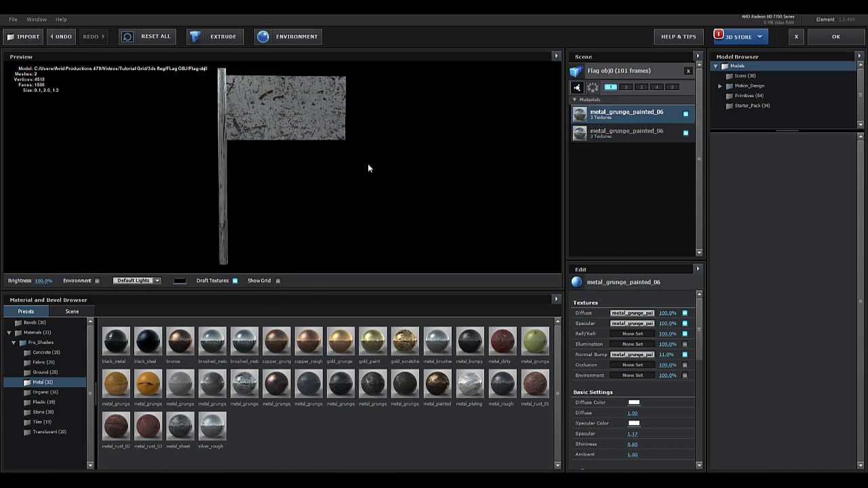
# Try the Pro_Shaders fabric_02 preset on the flag material and replace it with the red fabric_07 preset.
pyautogui.click(43, 364)
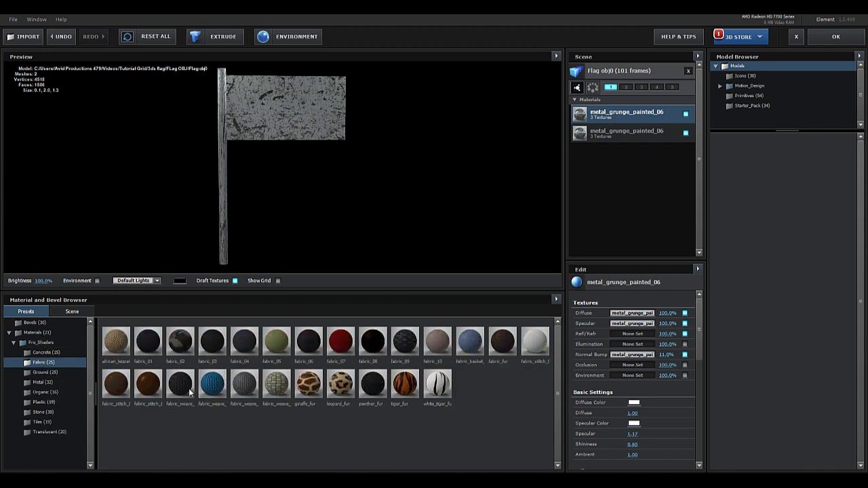
pyautogui.moveTo(179, 341); pyautogui.dragTo(641, 140)
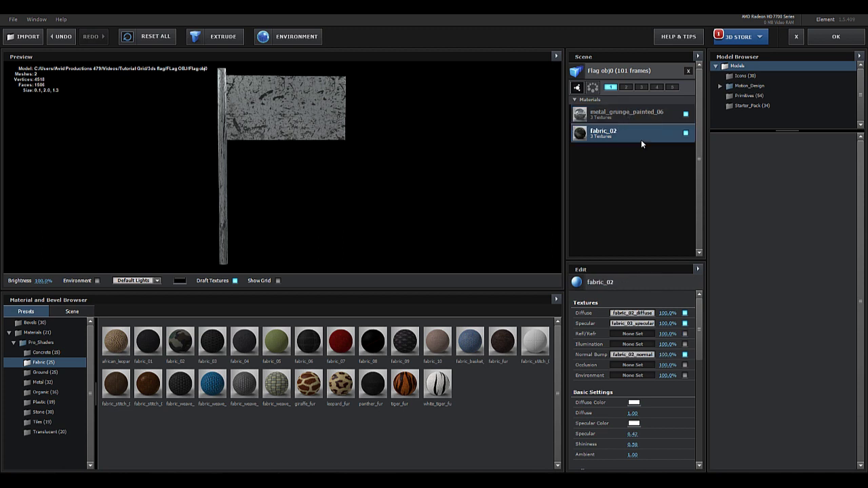
pyautogui.moveTo(266, 137); pyautogui.dragTo(285, 135)
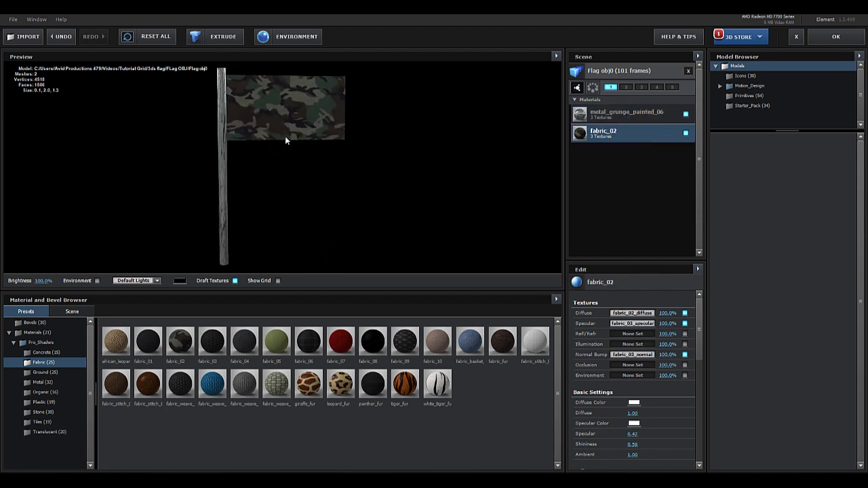
pyautogui.moveTo(341, 341); pyautogui.dragTo(616, 137)
pyautogui.moveTo(219, 151)
pyautogui.mouseDown()
pyautogui.moveTo(184, 152)
pyautogui.moveTo(270, 152)
pyautogui.moveTo(231, 153)
pyautogui.mouseUp()
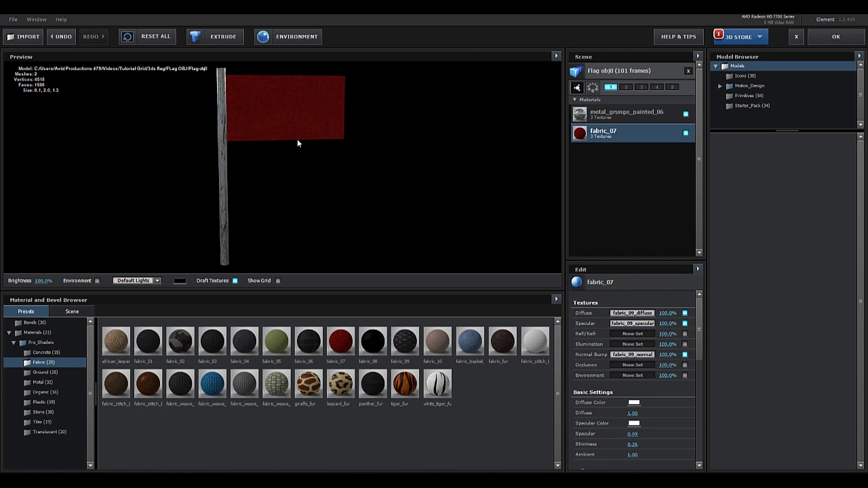
pyautogui.moveTo(241, 139); pyautogui.dragTo(209, 140)
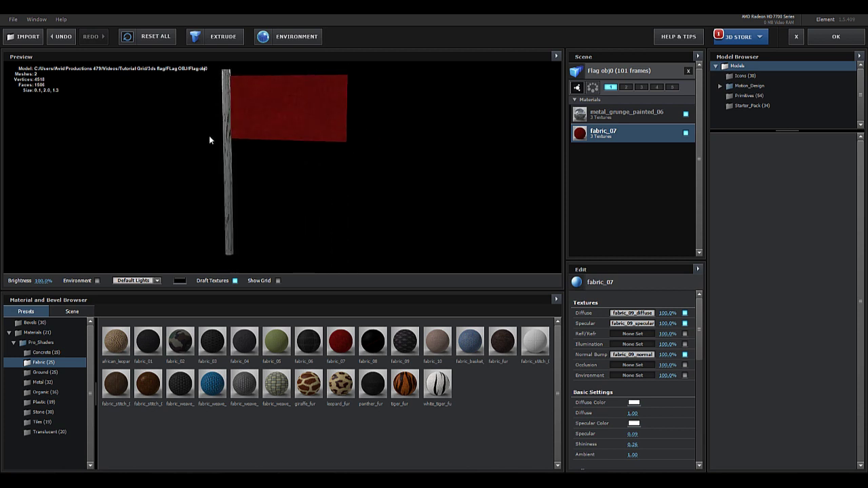
# Enable Draw Backfaces on the flag's fabric_07 material, check both sides of the flag and accept the scene setup.
pyautogui.scroll(-10, 696, 351)
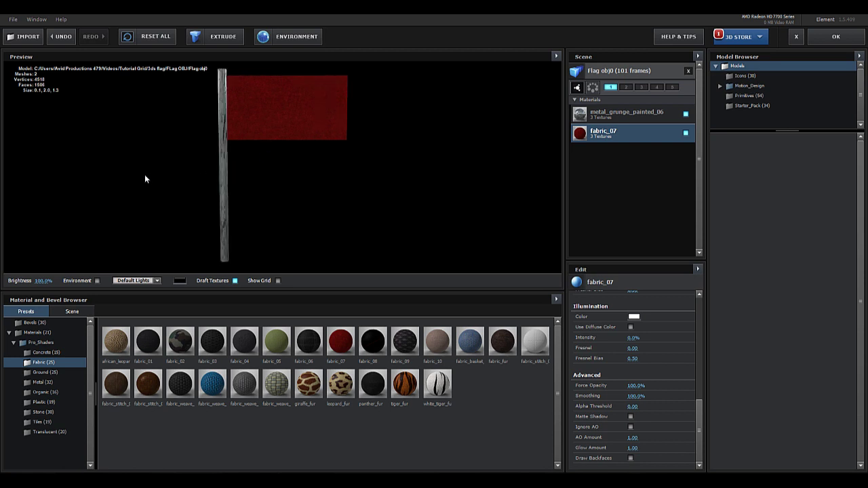
pyautogui.moveTo(145, 176); pyautogui.dragTo(85, 175)
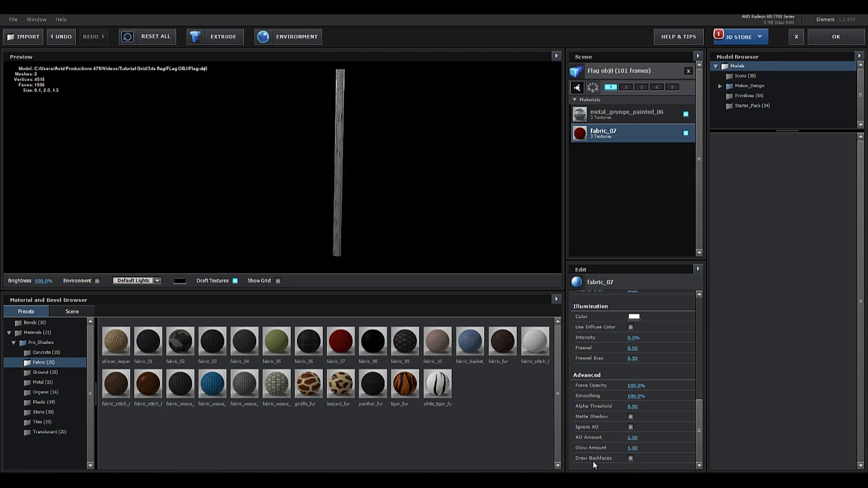
pyautogui.click(630, 459)
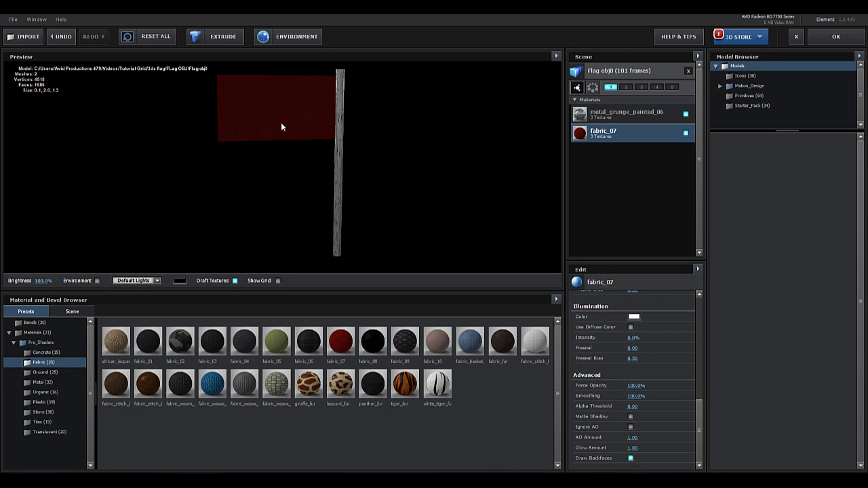
pyautogui.moveTo(282, 127); pyautogui.dragTo(382, 125)
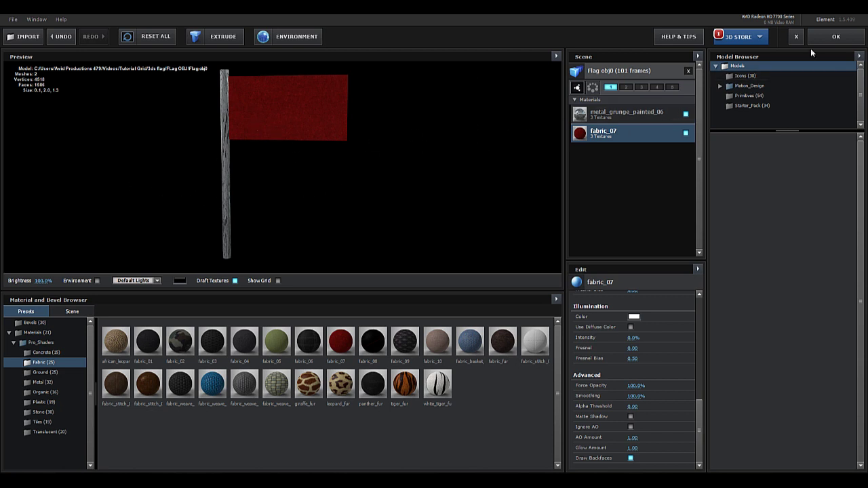
pyautogui.click(833, 37)
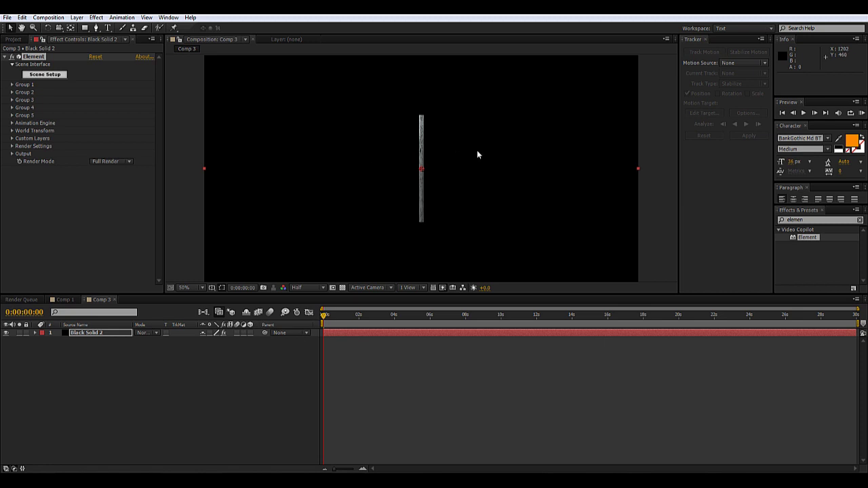
# Create a two-node camera named Camera 1 with the Custom preset and a 100 mm zoom.
pyautogui.click(77, 17)
pyautogui.moveTo(95, 30)
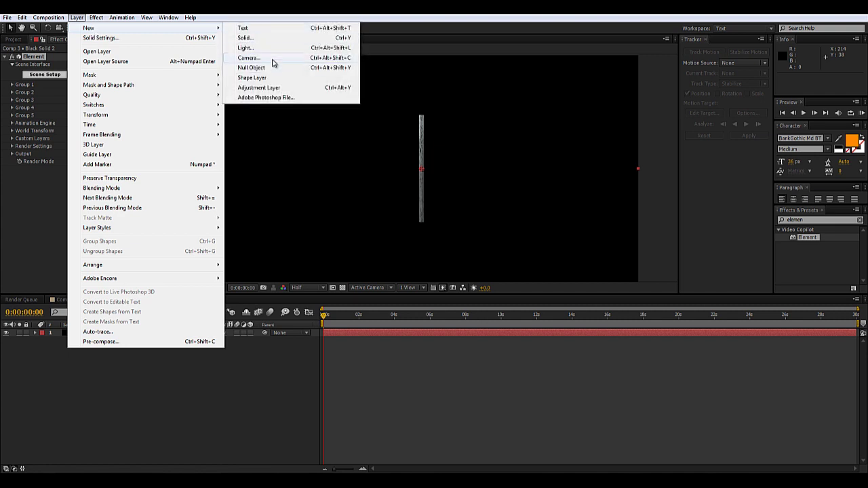
pyautogui.click(273, 59)
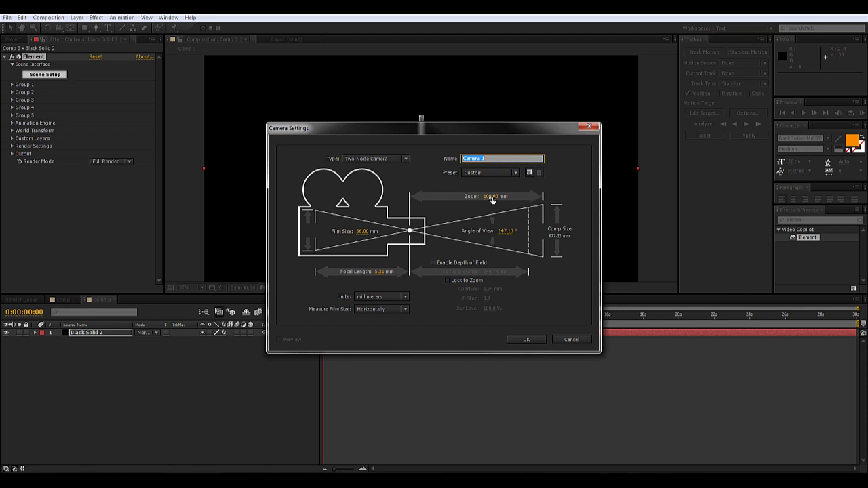
pyautogui.click(528, 340)
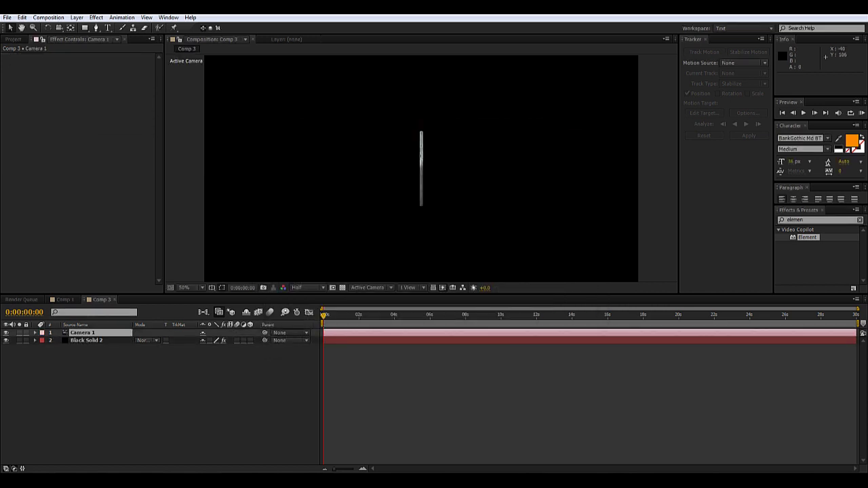
# Orbit the camera around the pole to show the flag from the side and preview the animation.
pyautogui.moveTo(59, 28); pyautogui.dragTo(88, 38)
pyautogui.moveTo(425, 179); pyautogui.dragTo(504, 179)
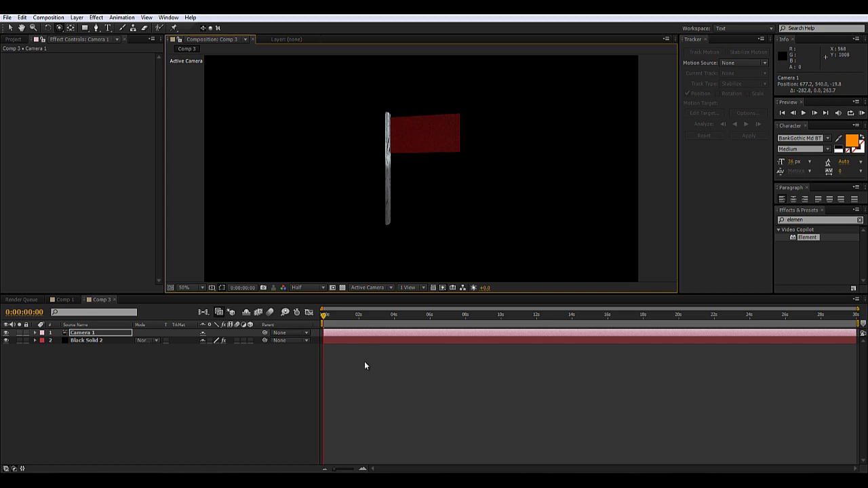
pyautogui.press('space')
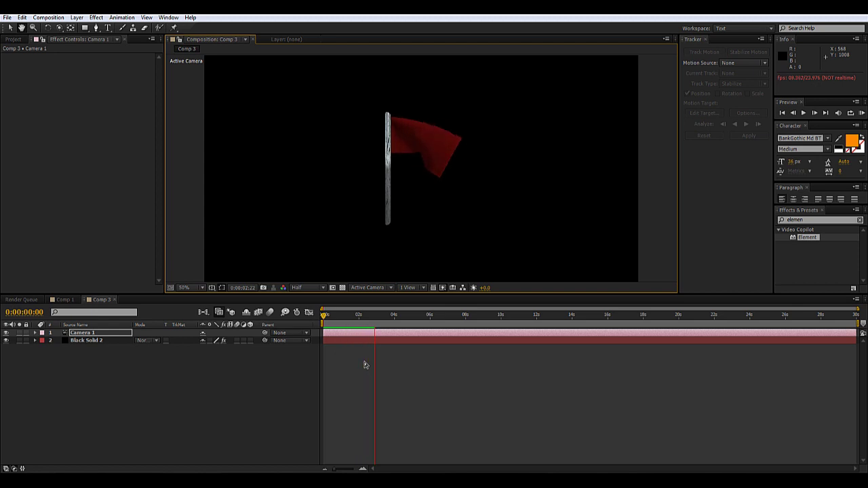
pyautogui.press('c')
pyautogui.moveTo(393, 158)
pyautogui.mouseDown()
pyautogui.moveTo(335, 171)
pyautogui.moveTo(287, 163)
pyautogui.moveTo(403, 154)
pyautogui.mouseUp()
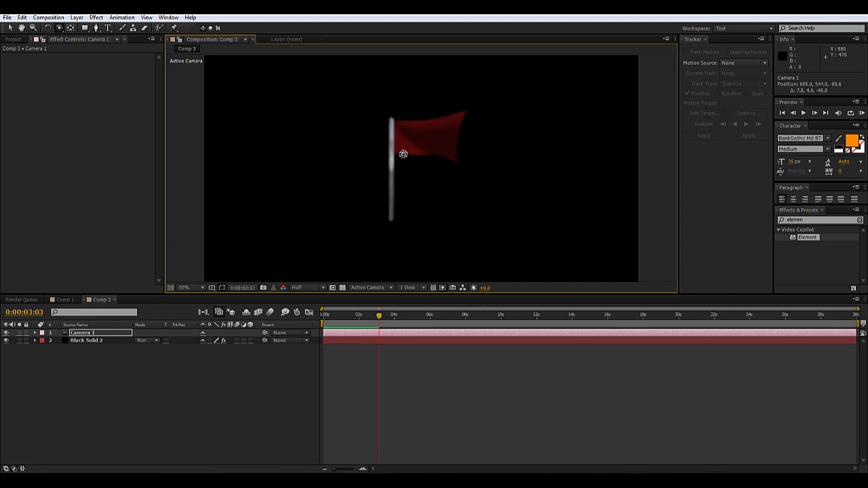
# Scrub the timeline forward to about 8 seconds and back to about 3 seconds to inspect the flag's motion.
pyautogui.click(386, 321)
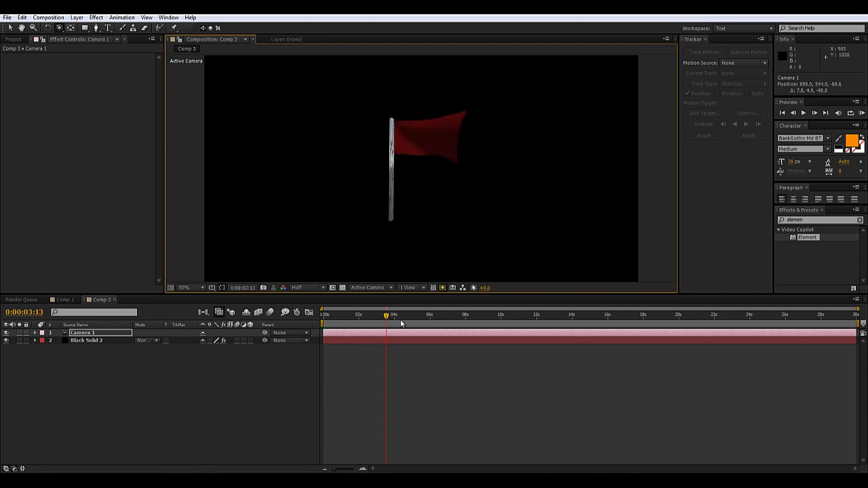
pyautogui.moveTo(401, 324); pyautogui.dragTo(465, 329)
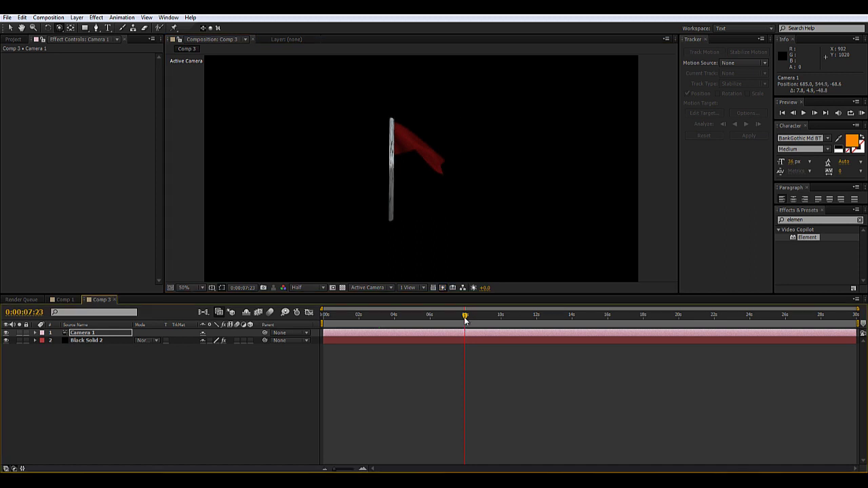
pyautogui.moveTo(475, 323); pyautogui.dragTo(363, 331)
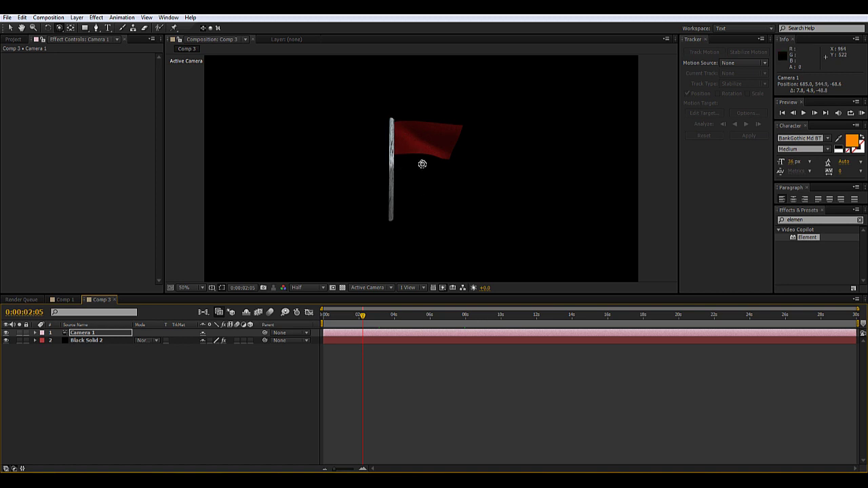
pyautogui.click(363, 320)
pyautogui.moveTo(446, 321); pyautogui.dragTo(377, 326)
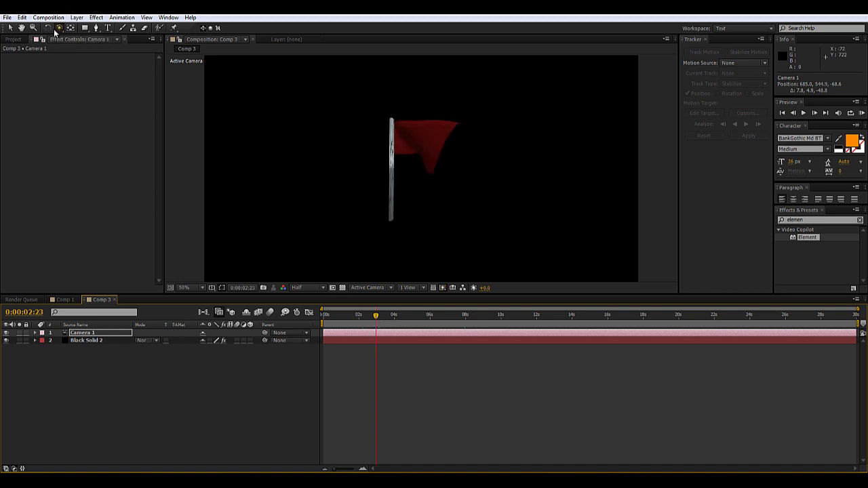
# Move the camera closer to the flag along its Z axis and turn on Depth of Field in its options.
pyautogui.moveTo(59, 28); pyautogui.dragTo(89, 60)
pyautogui.moveTo(417, 209); pyautogui.dragTo(404, 197)
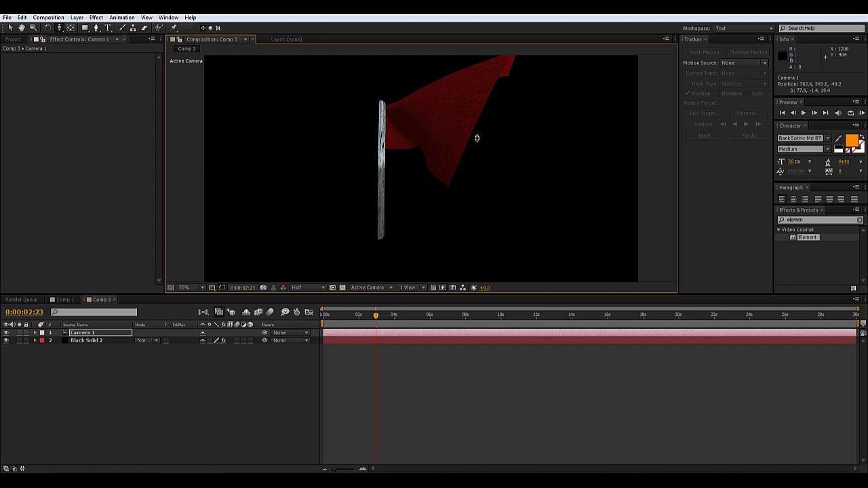
pyautogui.click(36, 333)
pyautogui.click(43, 340)
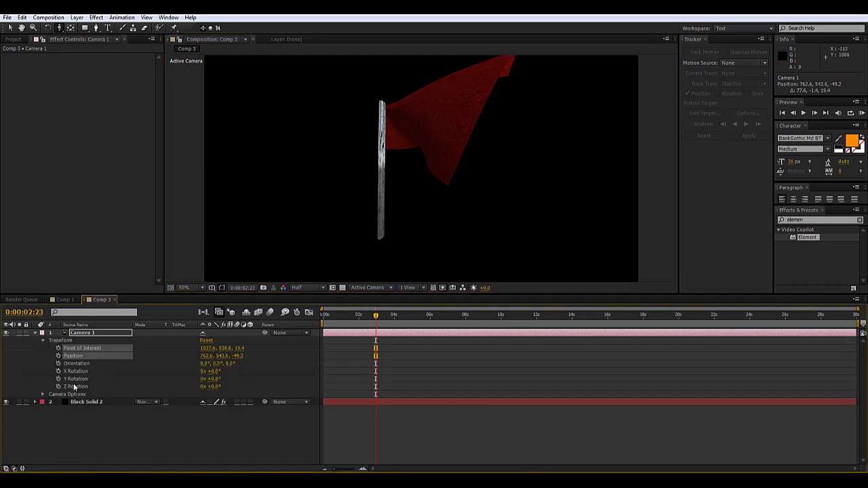
pyautogui.click(42, 394)
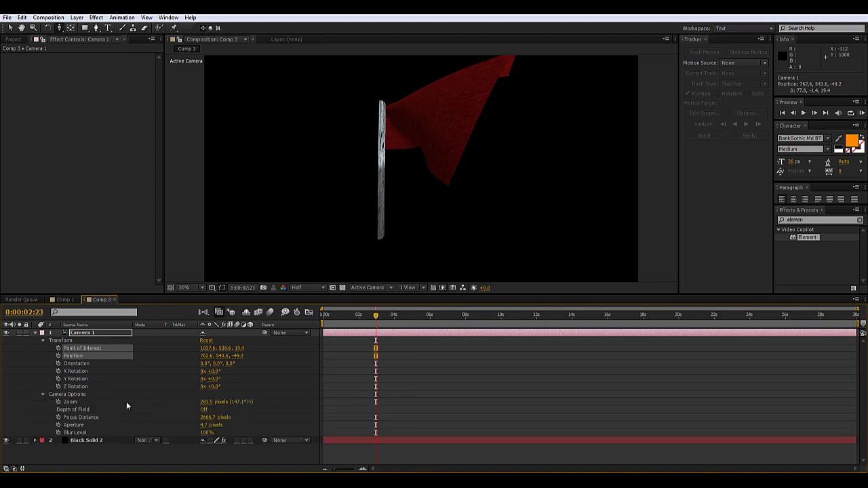
pyautogui.click(203, 411)
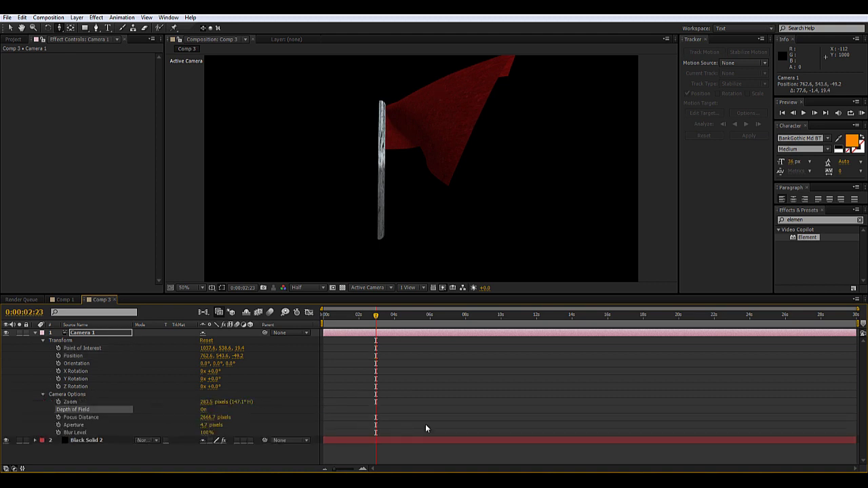
# Try a camera aperture of 10 pixels and raise it to 100 pixels.
pyautogui.click(205, 425)
pyautogui.write('10')
pyautogui.press('Return')
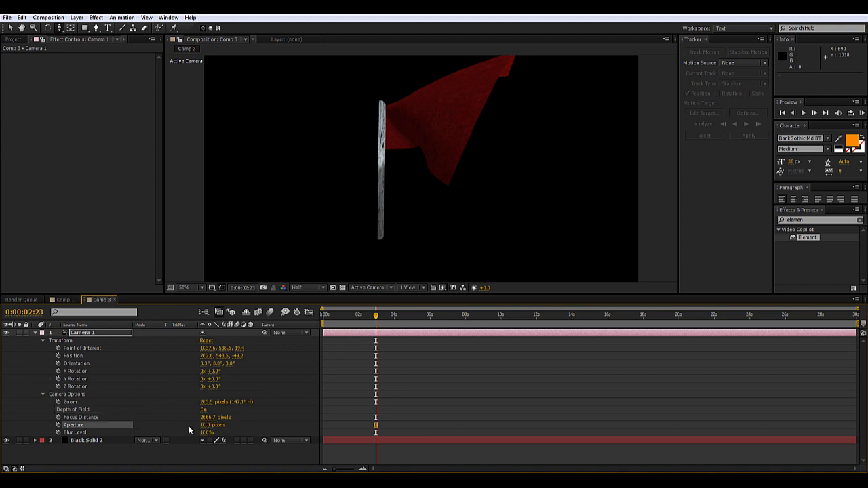
pyautogui.click(206, 425)
pyautogui.write('100')
pyautogui.press('Return')
# Try a camera focus distance of 200 pixels and preview the flag's blur.
pyautogui.click(215, 417)
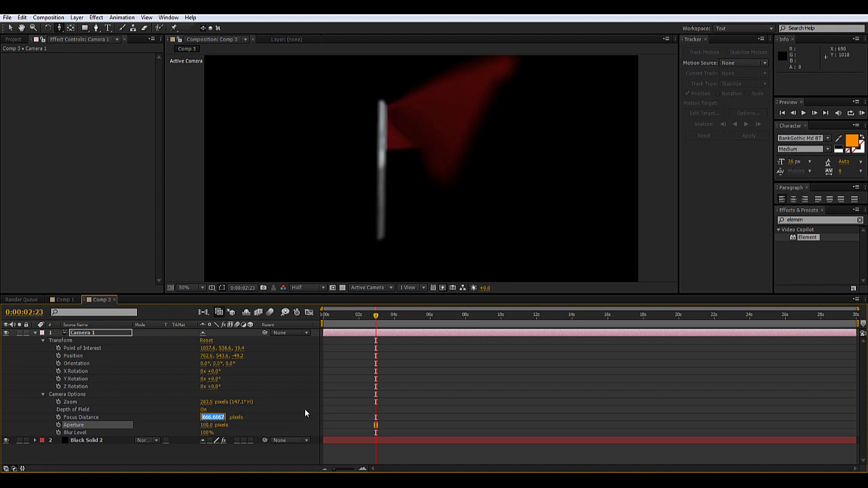
pyautogui.write('200')
pyautogui.press('Return')
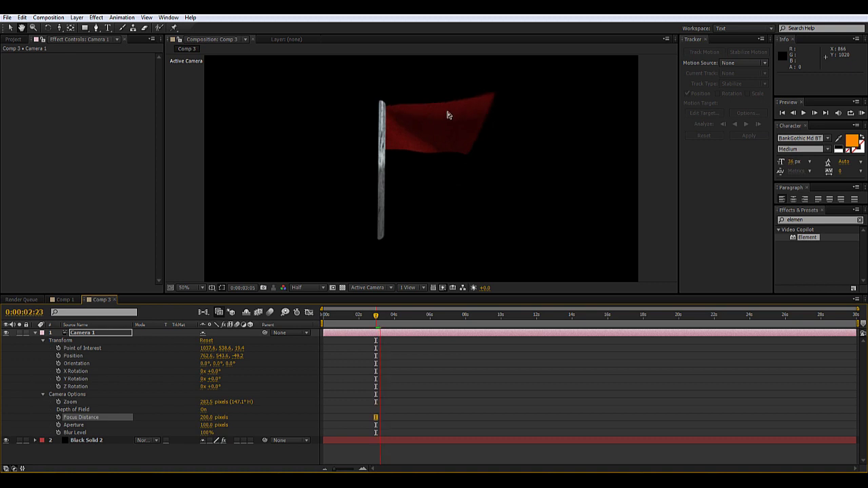
pyautogui.press('v')
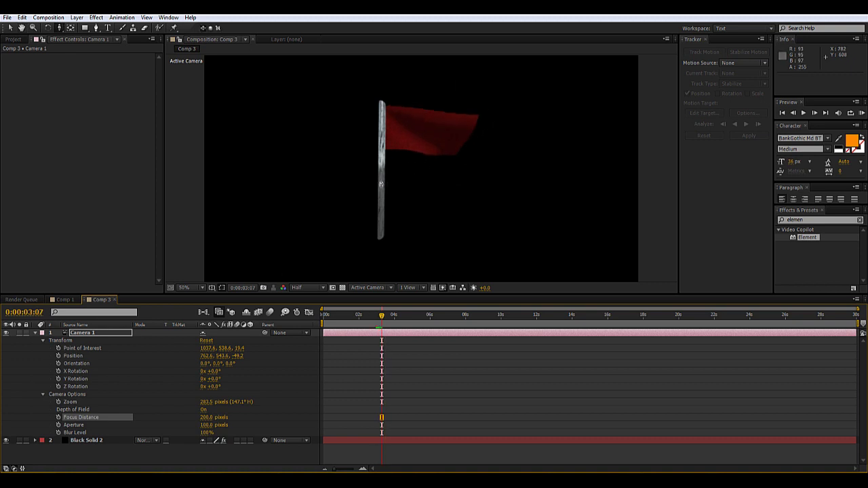
# Set the camera's focus distance to 250 pixels and preview the flag animation from about 2 to 3 seconds.
pyautogui.click(207, 418)
pyautogui.write('250')
pyautogui.press('Return')
pyautogui.hotkey('ctrl', 'Down')
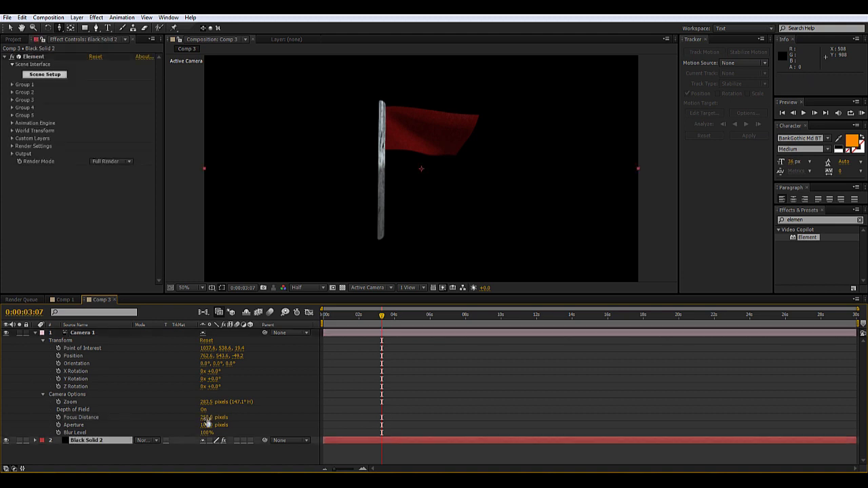
pyautogui.click(207, 419)
pyautogui.press('Return')
pyautogui.click(206, 419)
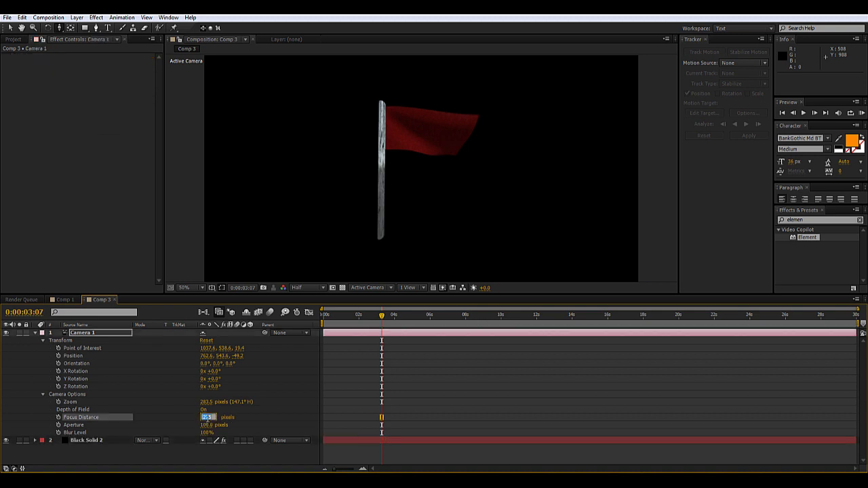
pyautogui.press('Return')
pyautogui.moveTo(381, 340); pyautogui.dragTo(364, 341)
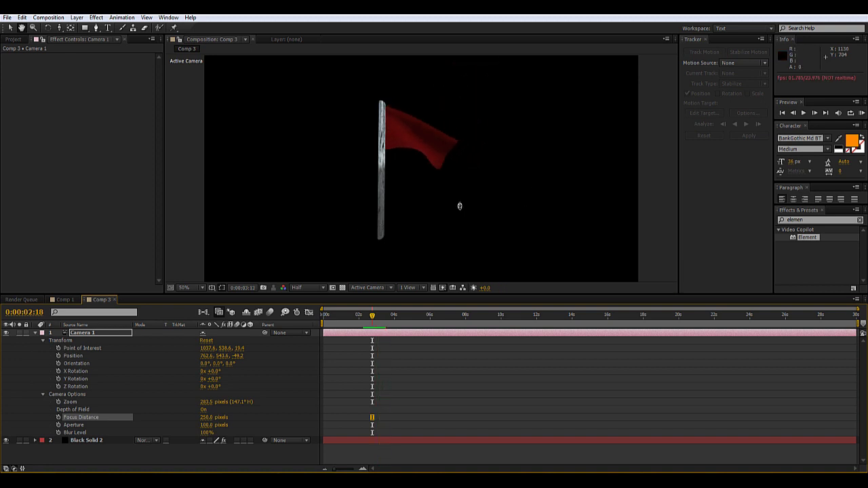
pyautogui.press('c')
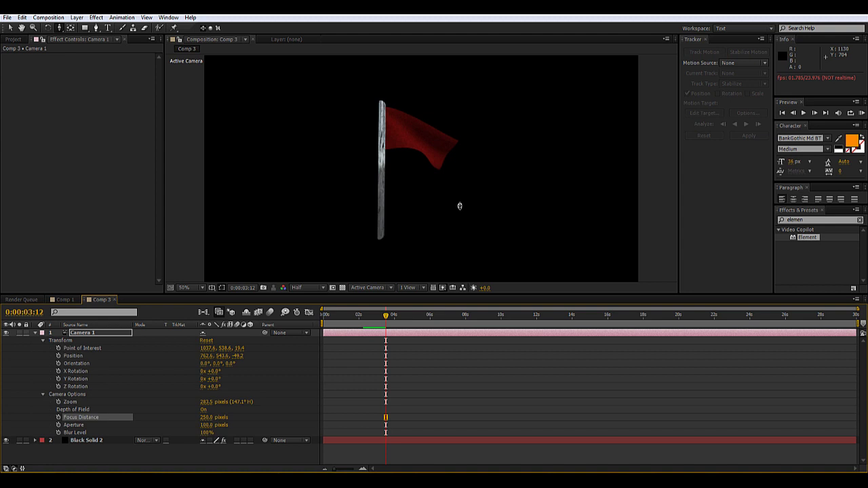